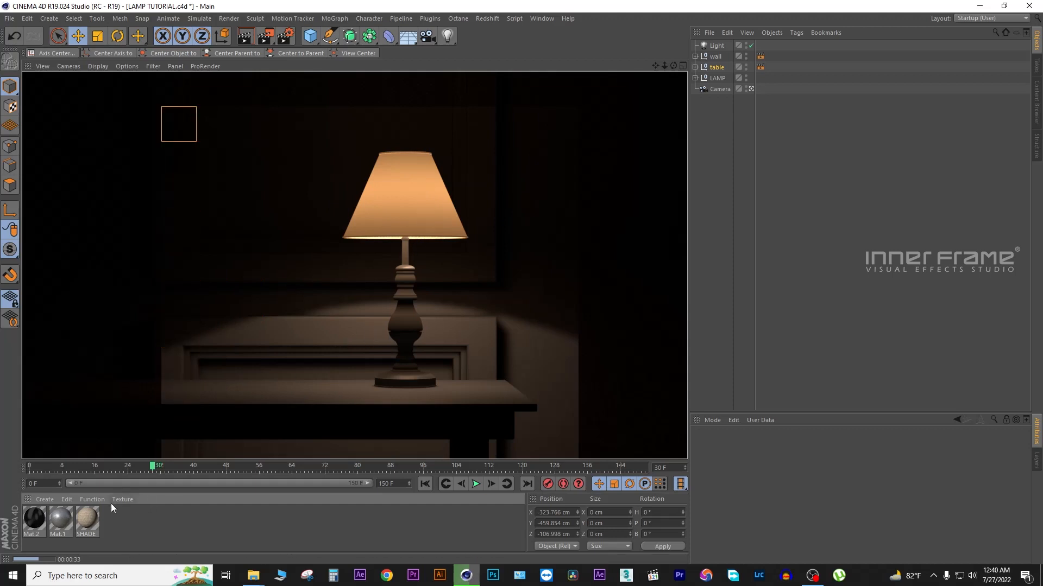
Review the SHADE material's Luminance channel, its available effect shaders and the settings of its Backlight texture.
double_click(88, 524)
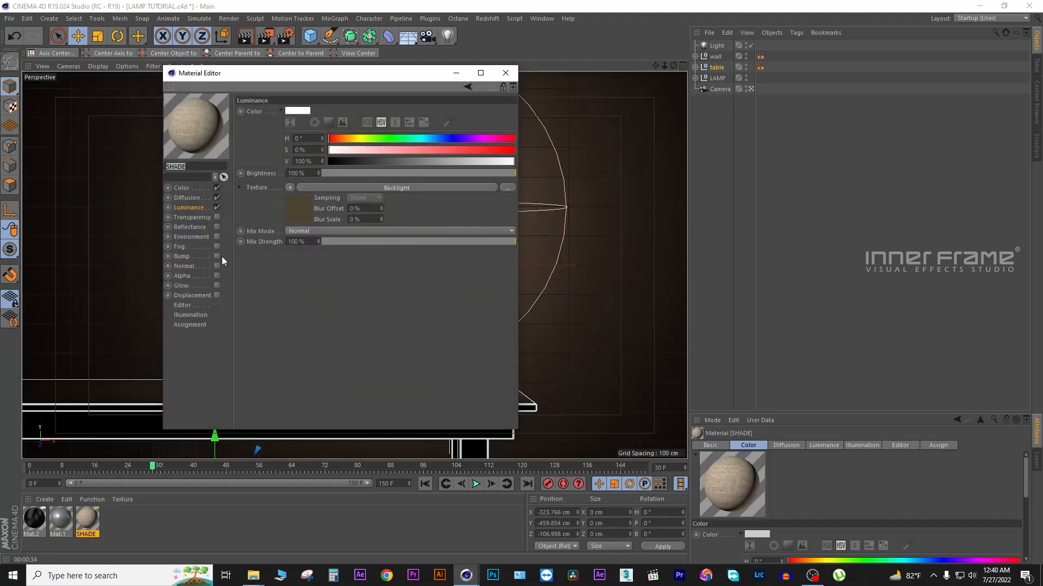
left_click(193, 208)
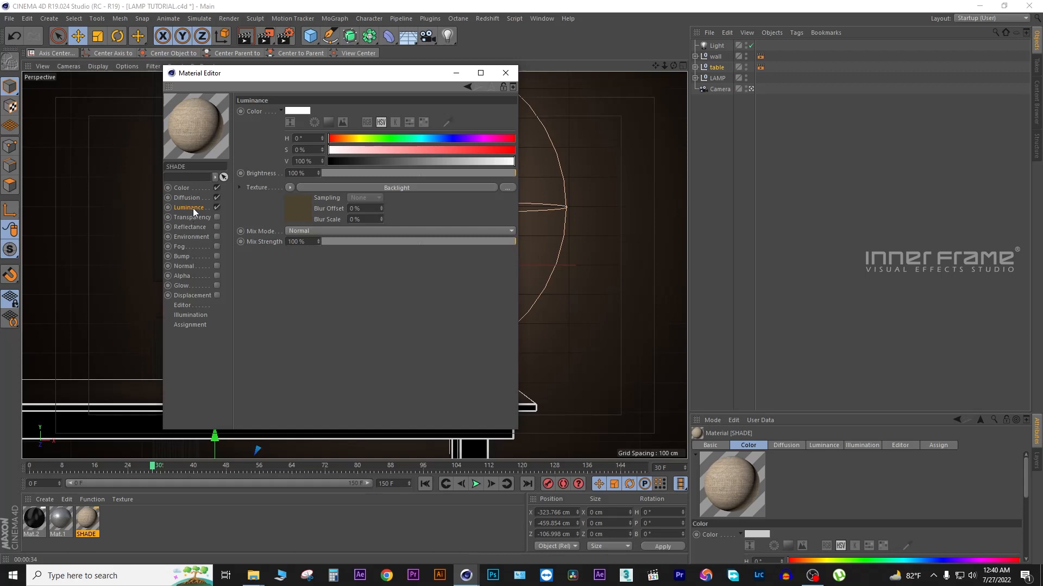
left_click(302, 212)
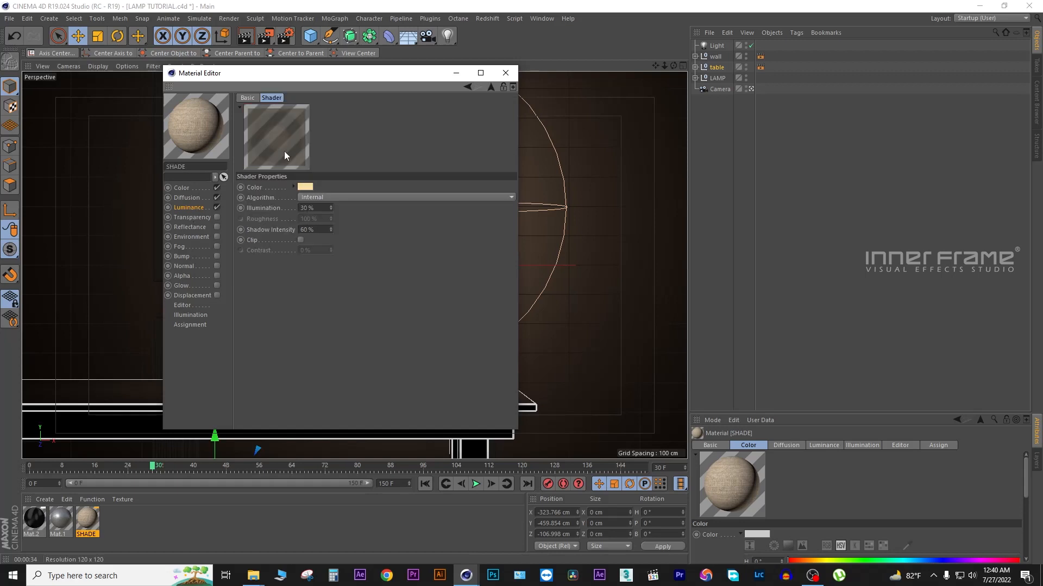
left_click(186, 209)
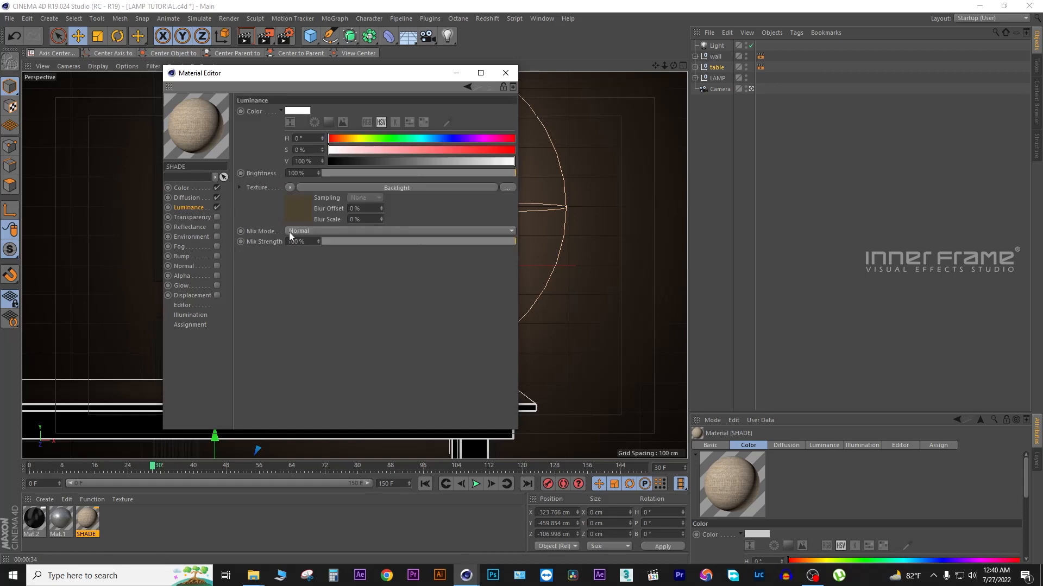
left_click(291, 187)
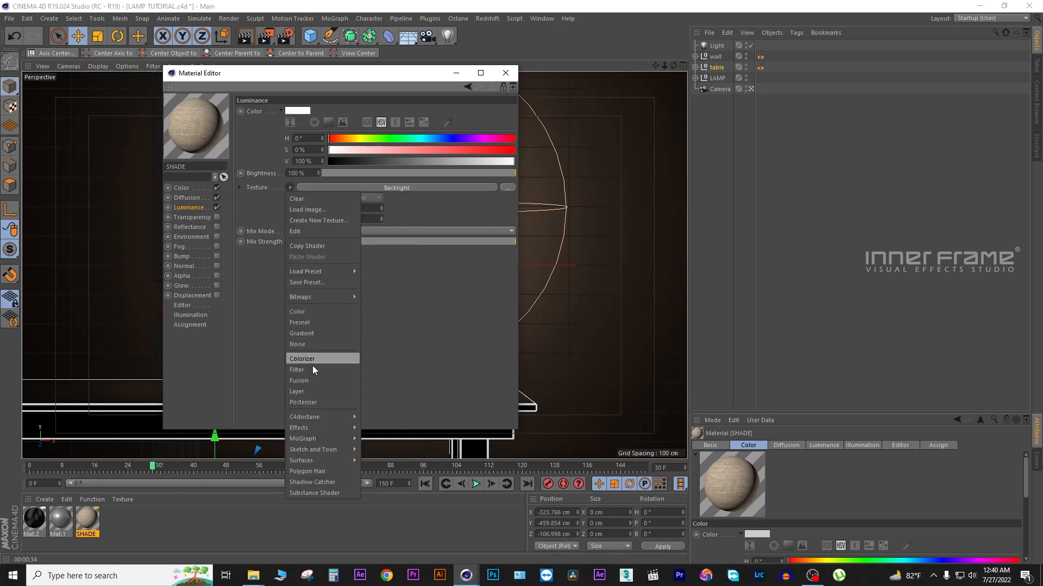
mouse_move(334, 428)
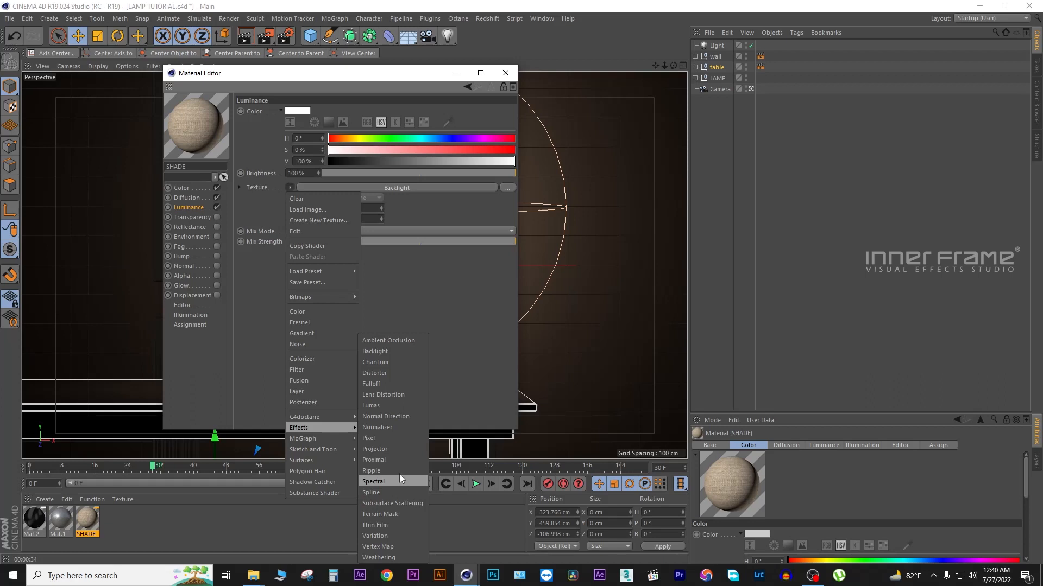
left_click(406, 352)
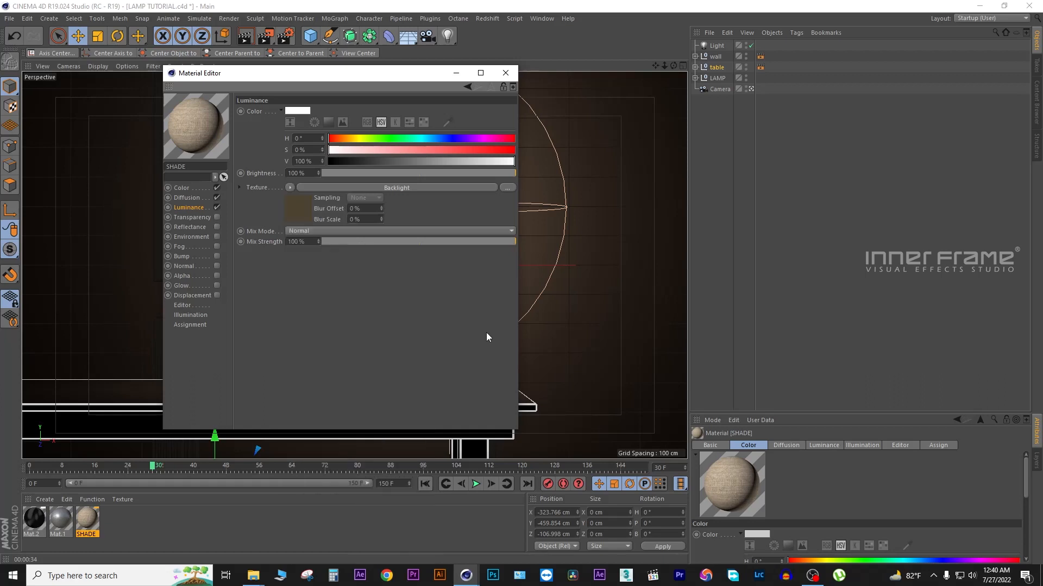
left_click(308, 213)
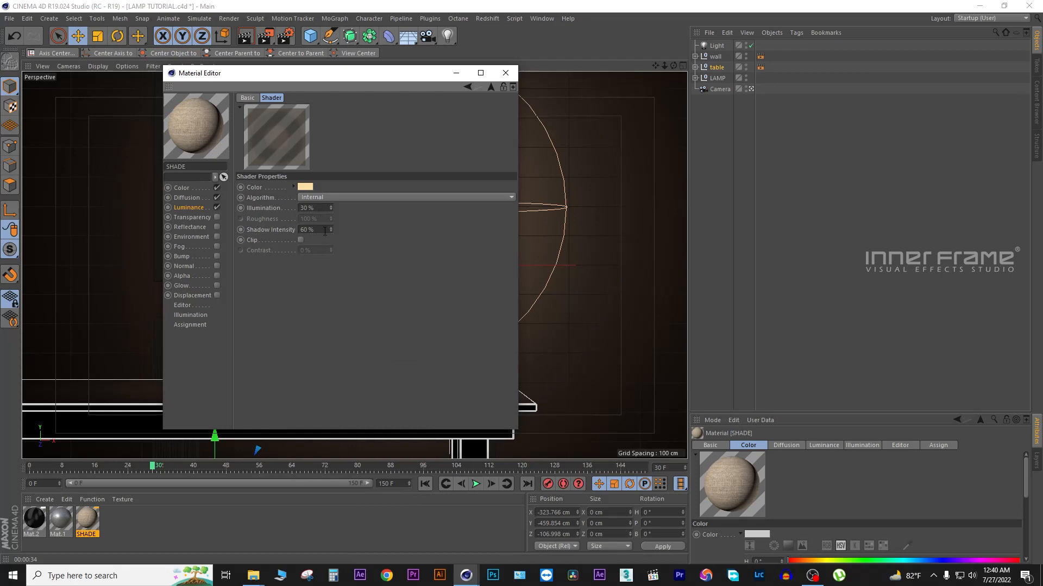
Check the yellow linen texture in SHADE's Color channel, view its image from the TEXTURE folder, and return to Cinema 4D.
left_click(190, 190)
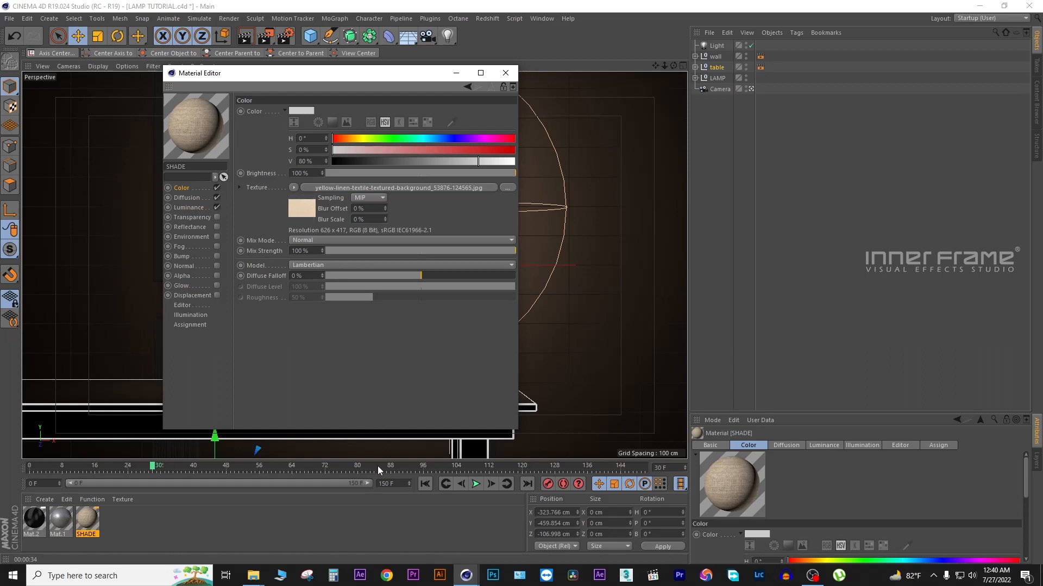
left_click(255, 577)
left_click(224, 526)
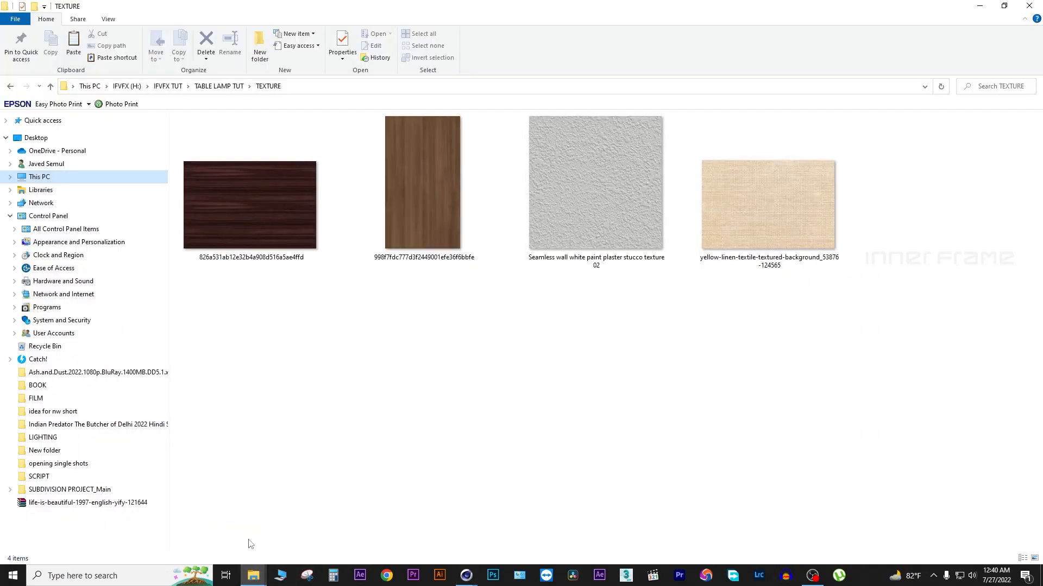
double_click(735, 215)
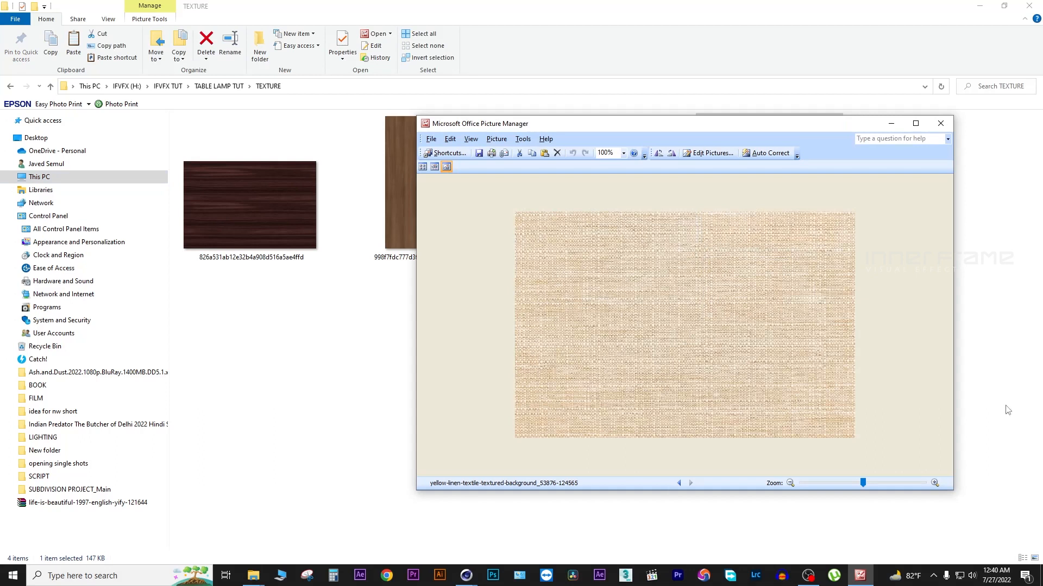
left_click(941, 125)
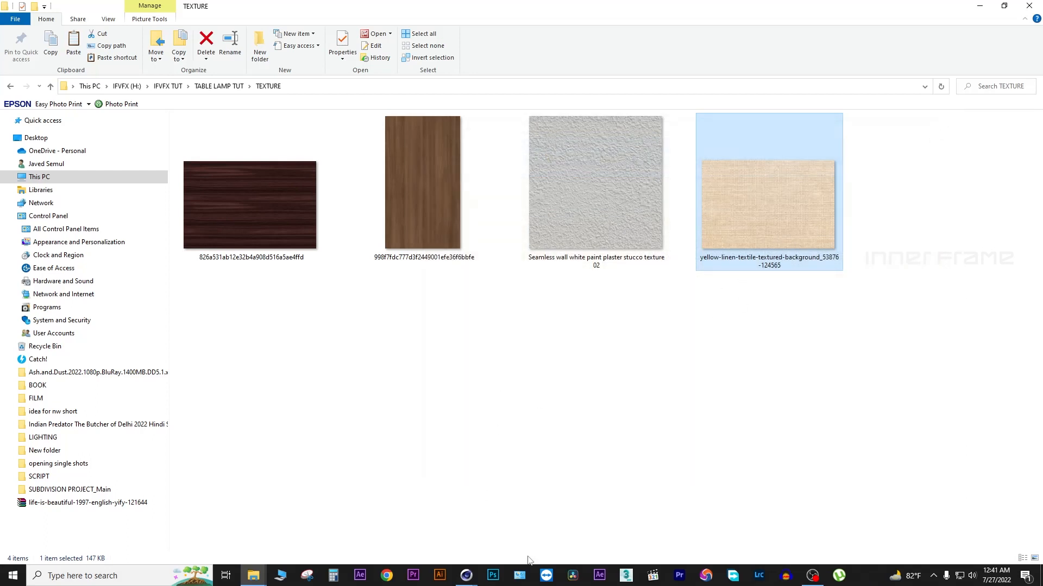
mouse_move(465, 577)
left_click(473, 546)
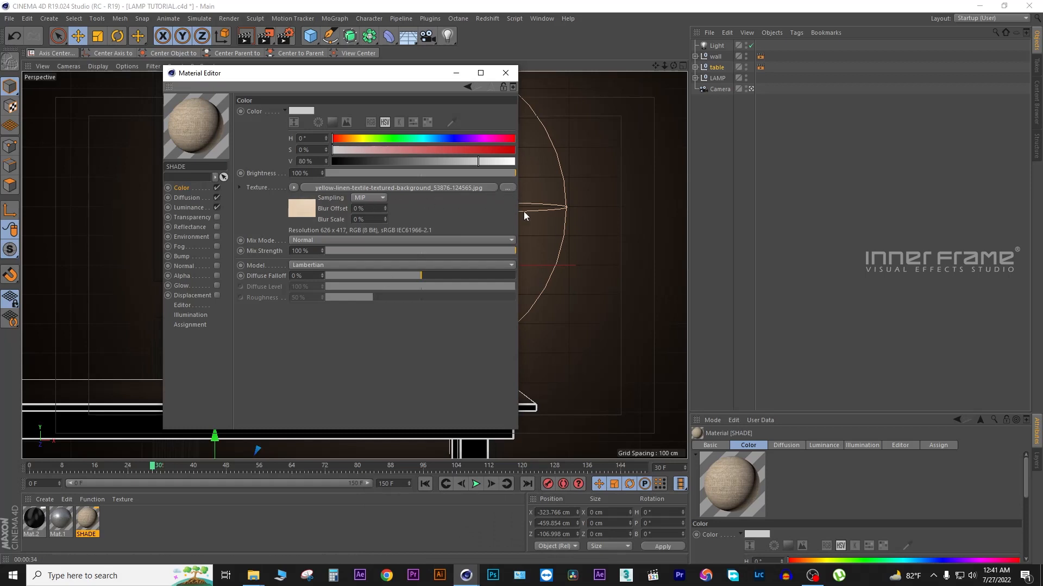
Review SHADE's Diffusion and Luminance channels and close the material editor.
left_click(193, 199)
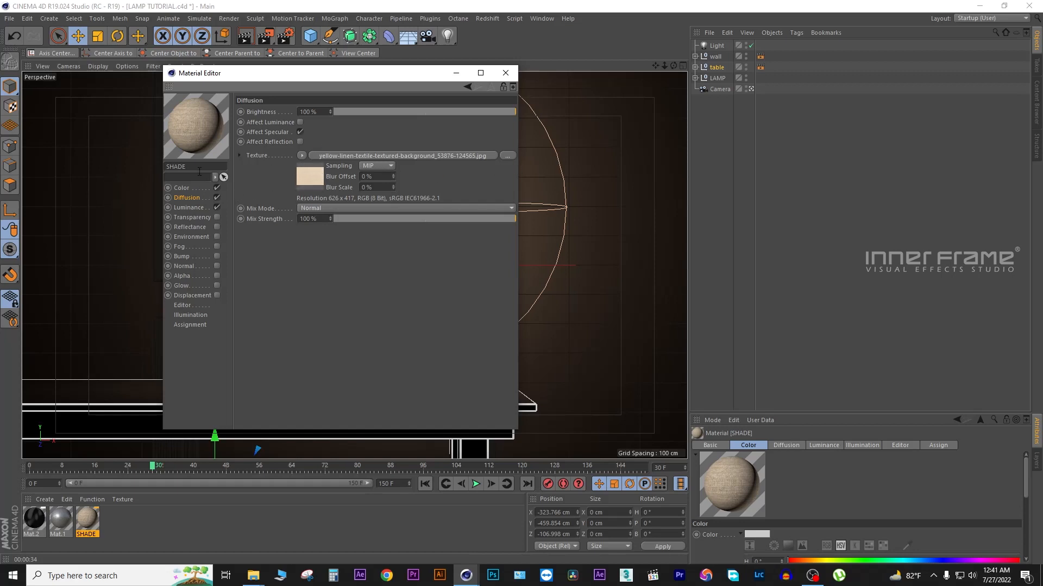
left_click(193, 207)
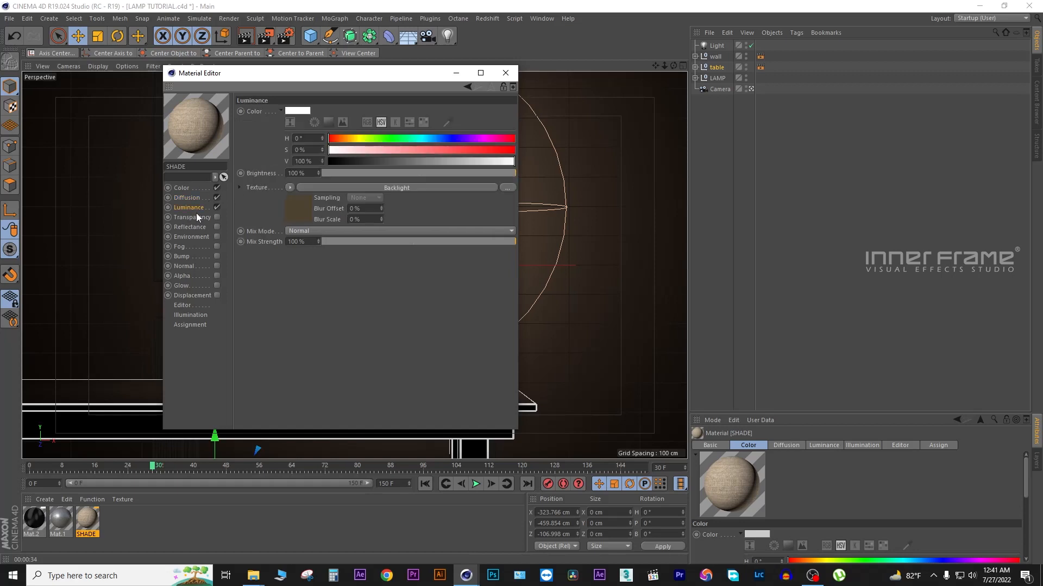
left_click(505, 72)
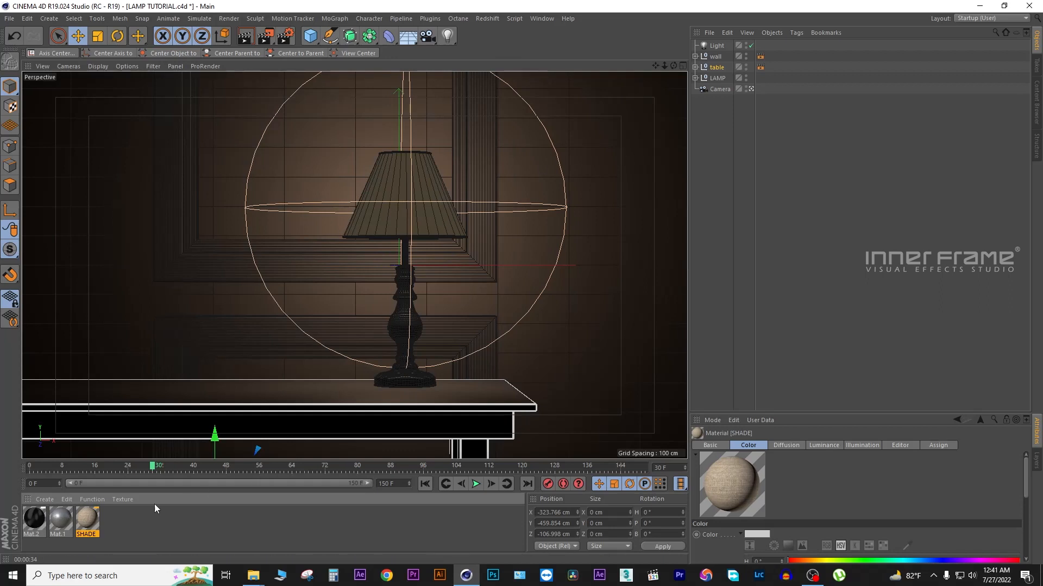
Rename the Mat.2 material as HDRI.
left_click(40, 523)
right_click(34, 528)
left_click(28, 534)
right_click(28, 534)
left_click(27, 535)
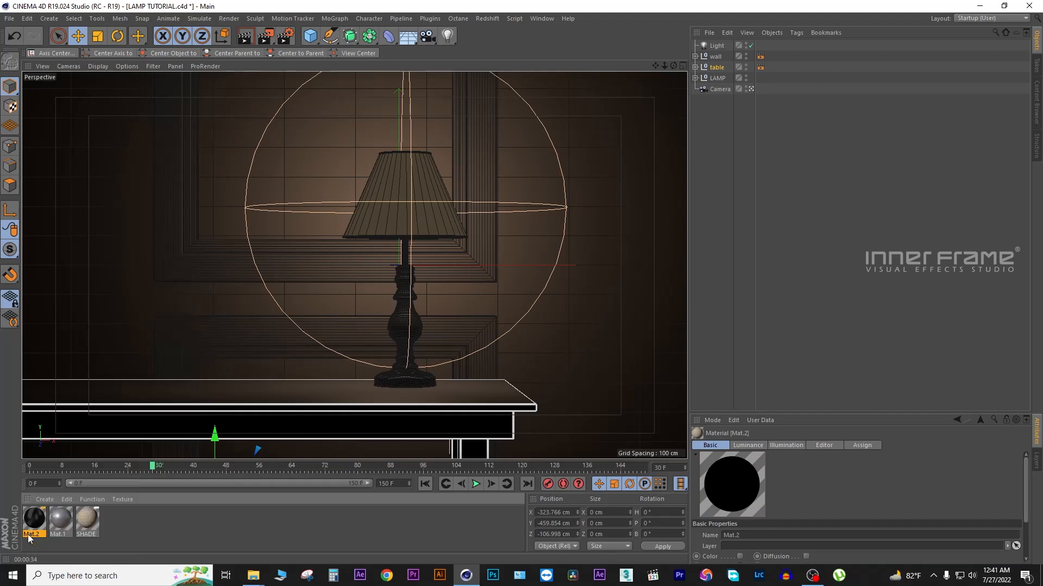
double_click(28, 534)
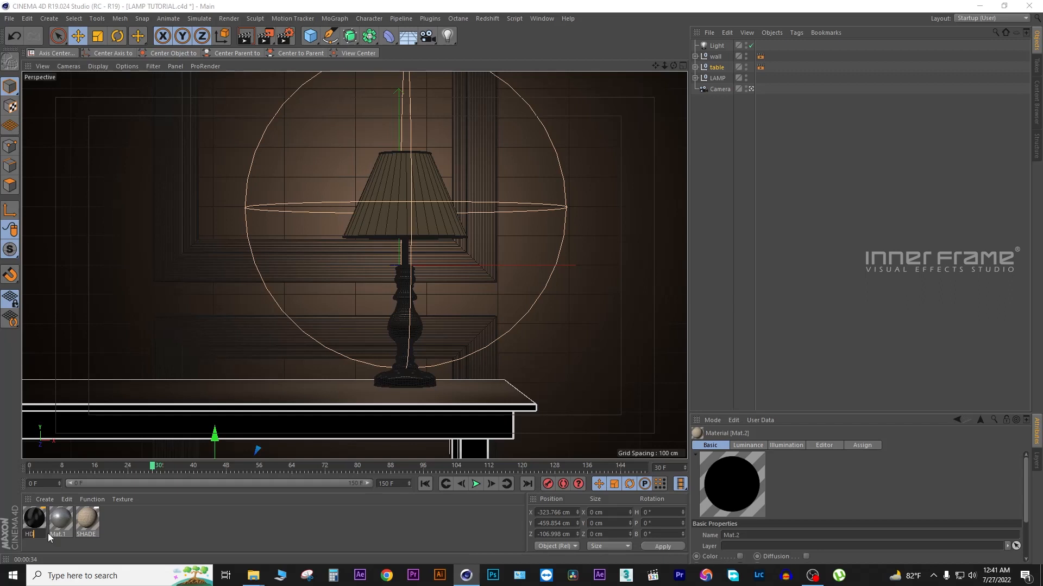
Delete the Mat.1 material and remove its leftover texture tag from the lathe object in the LAMP group.
left_click(60, 520)
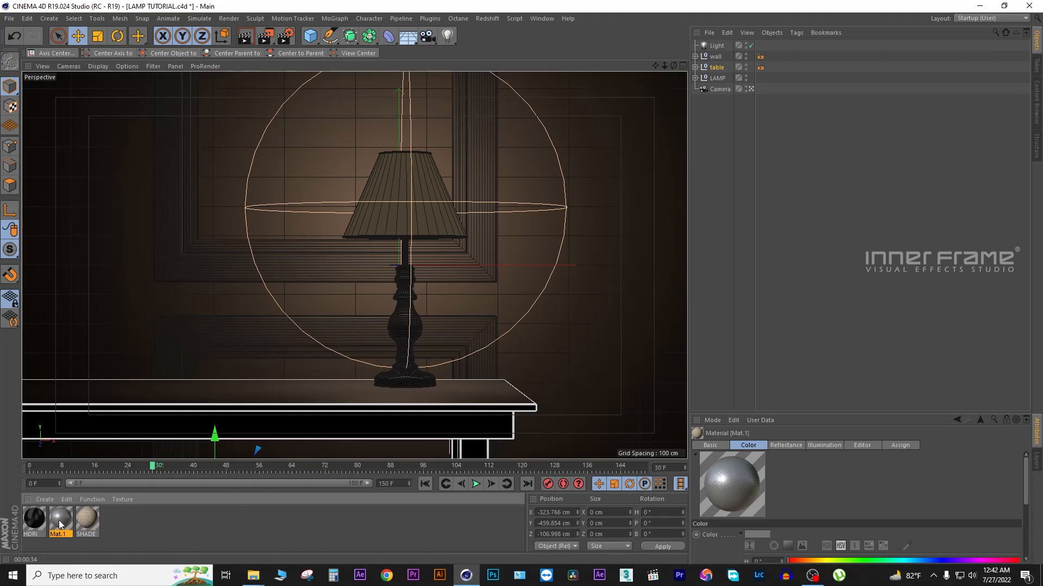
key("Delete")
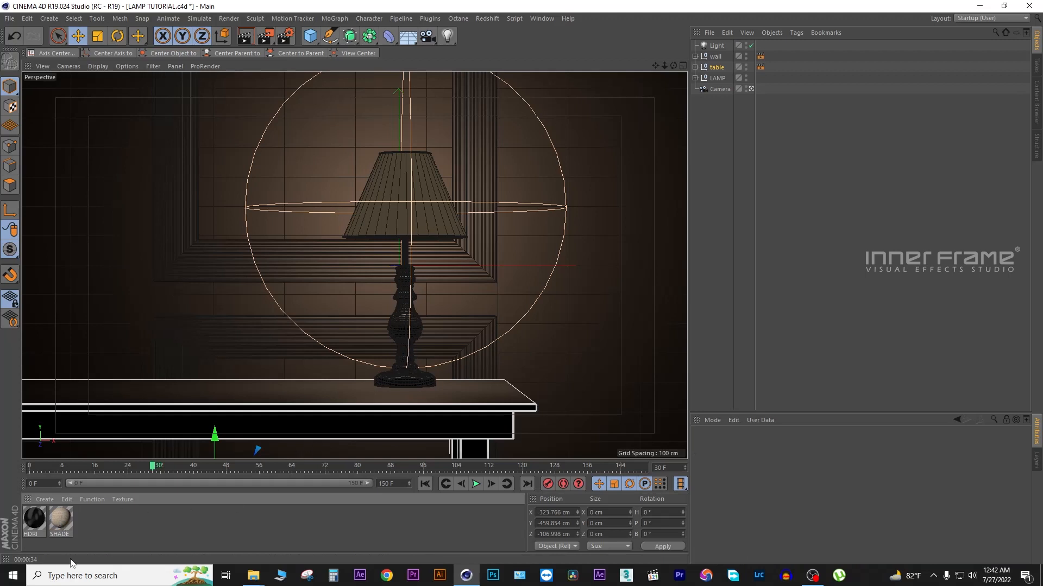
left_click(702, 78)
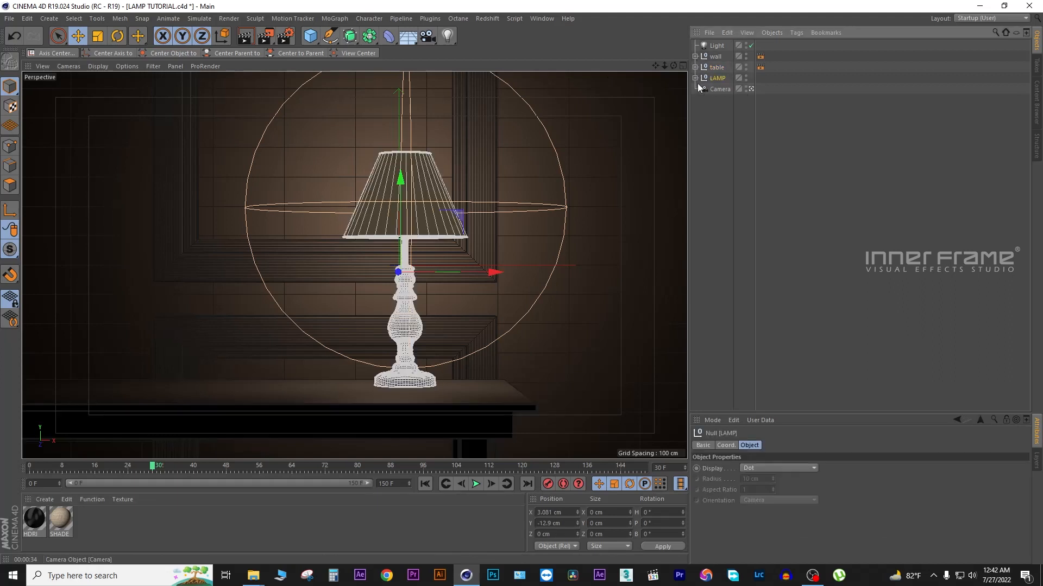
left_click(695, 79)
left_click(811, 111)
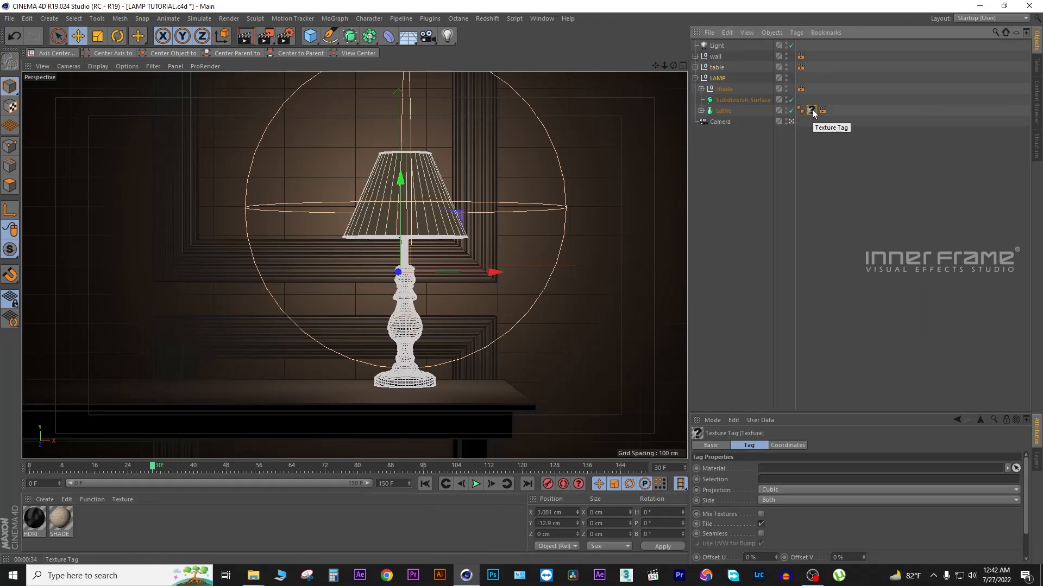
left_click(695, 79)
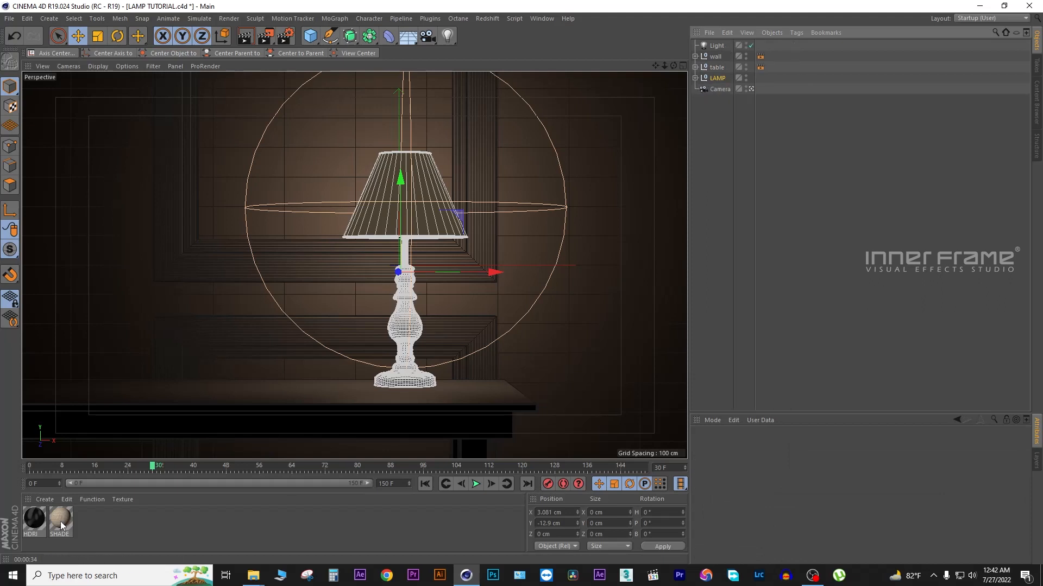
Create a new material and name it WALL.
left_click(60, 522)
left_click(34, 524)
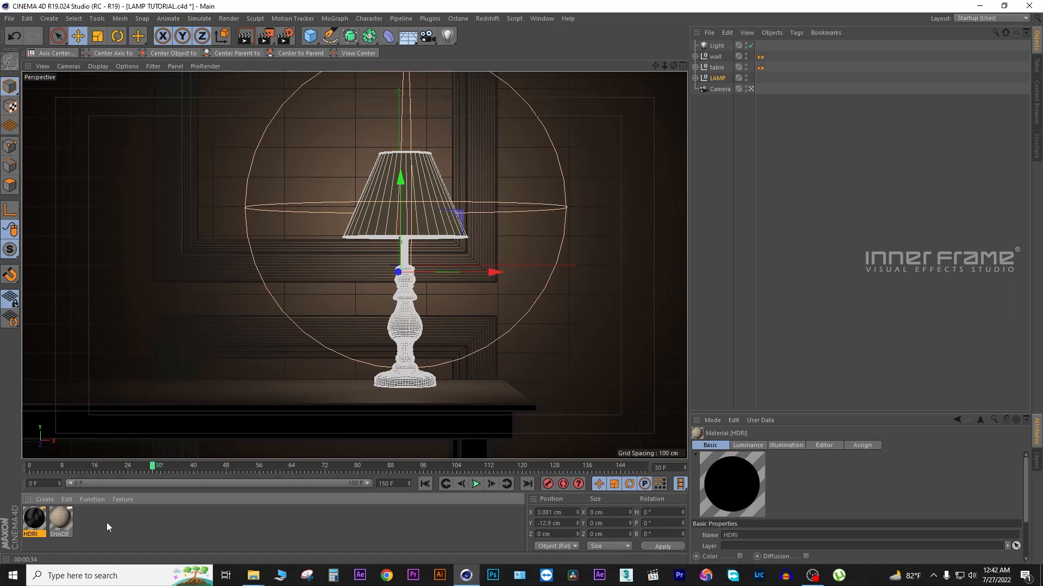
left_click(44, 500)
left_click(171, 525)
double_click(120, 532)
double_click(39, 521)
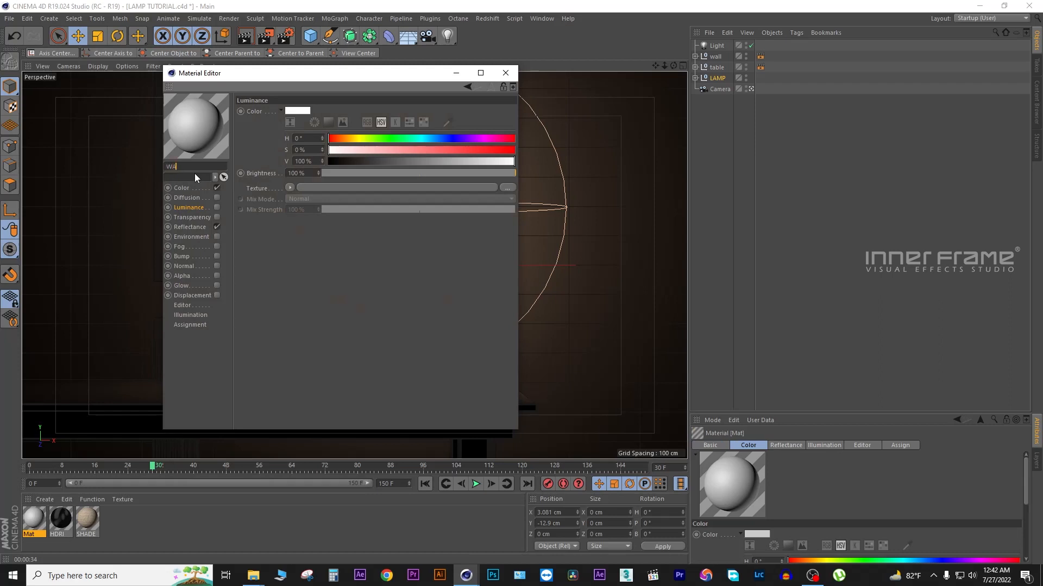
key("Return")
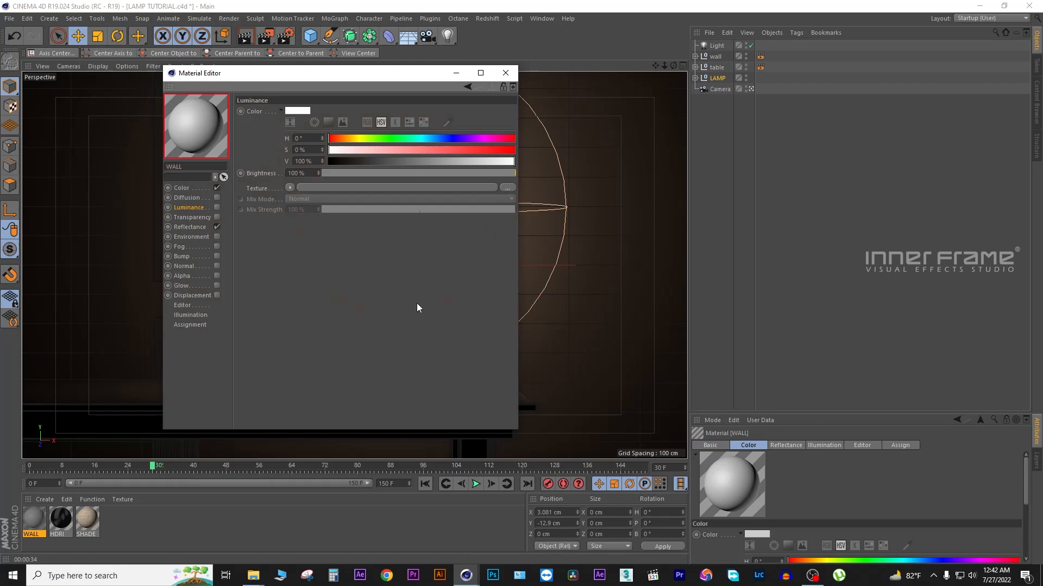
Load the image "Seamless wall white paint plaster stucco texture 02" into WALL's Color texture without copying it to the project, and close the editor.
left_click(190, 189)
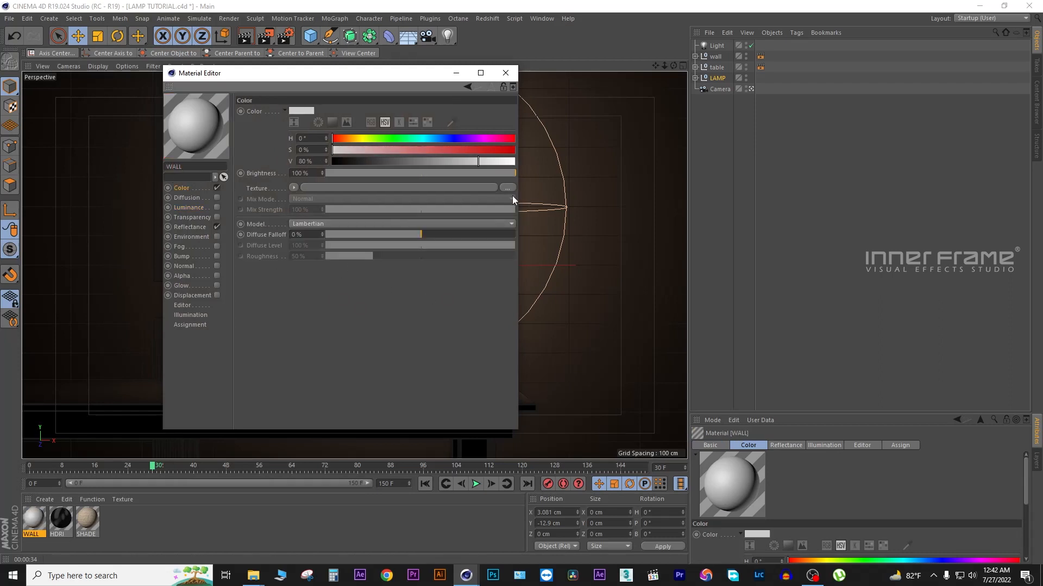
left_click(254, 577)
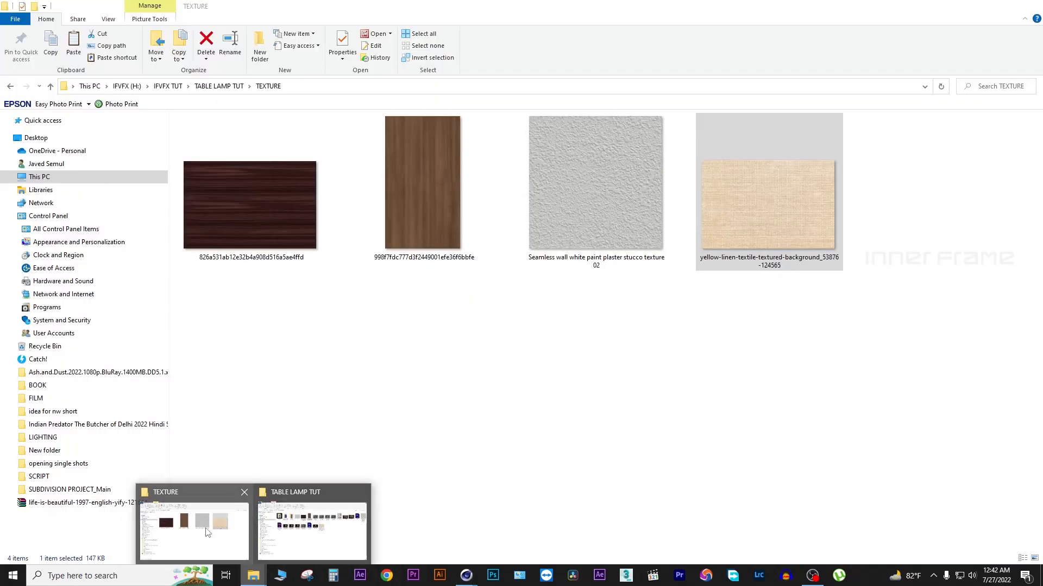
left_click(207, 532)
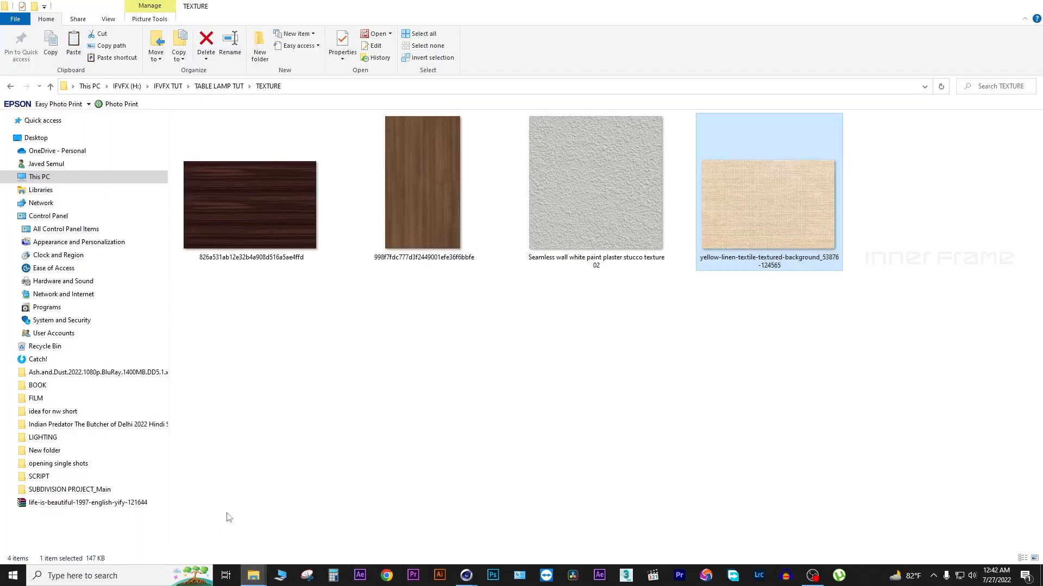
left_click(581, 230)
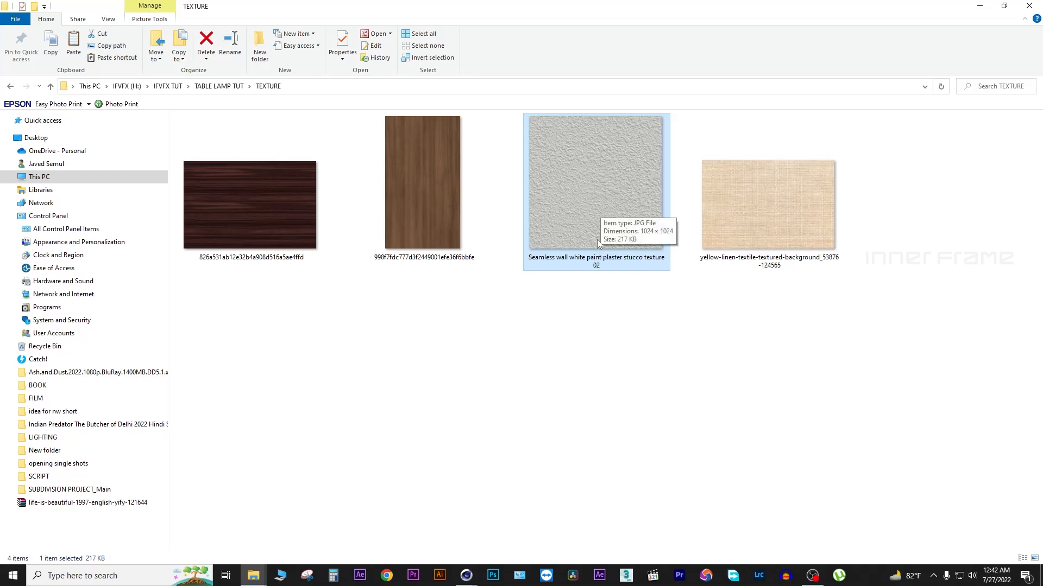
left_click_drag(602, 217, 507, 524)
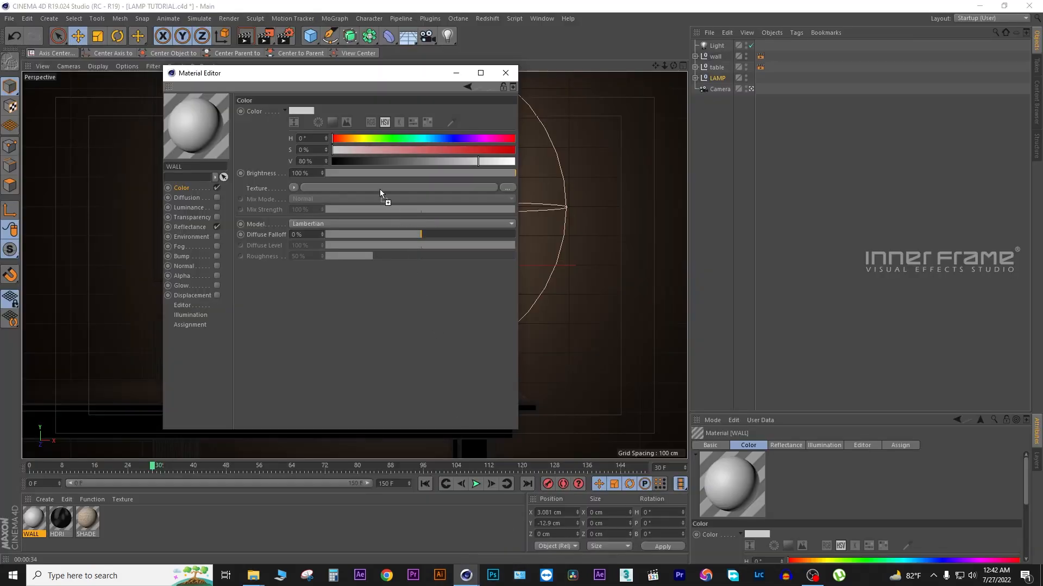
left_click_drag(378, 188, 378, 187)
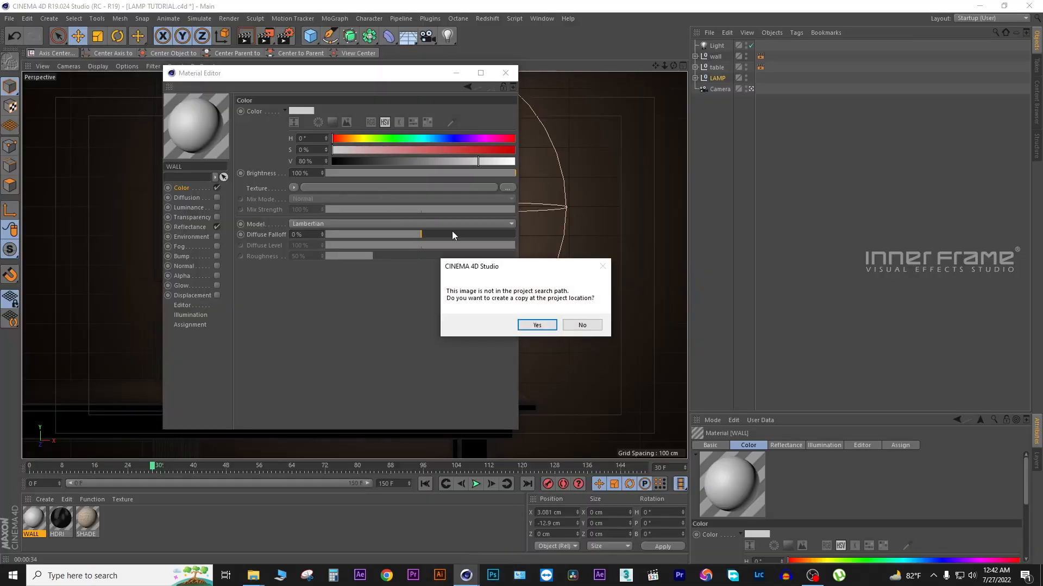
left_click(583, 325)
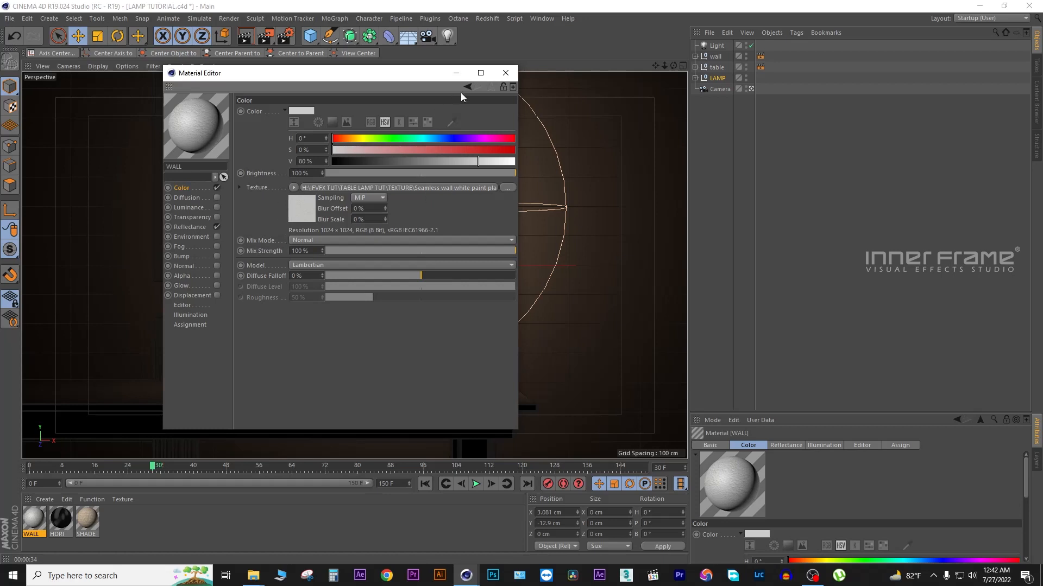
left_click(504, 73)
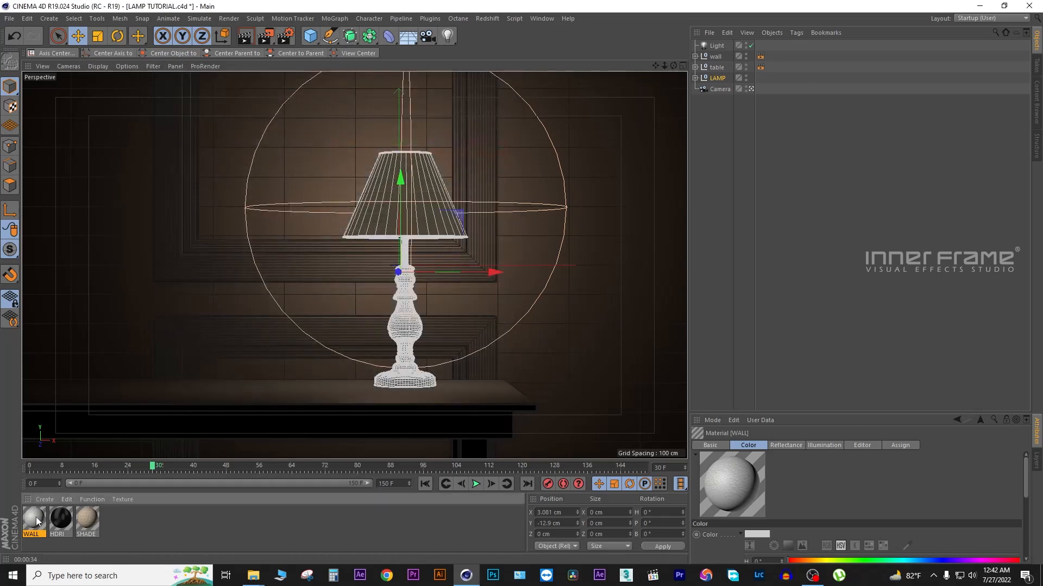
Delete the leftover texture tags from the Plane, Sweep and Sweep.2 objects in the wall group.
left_click(706, 56)
left_click(695, 56)
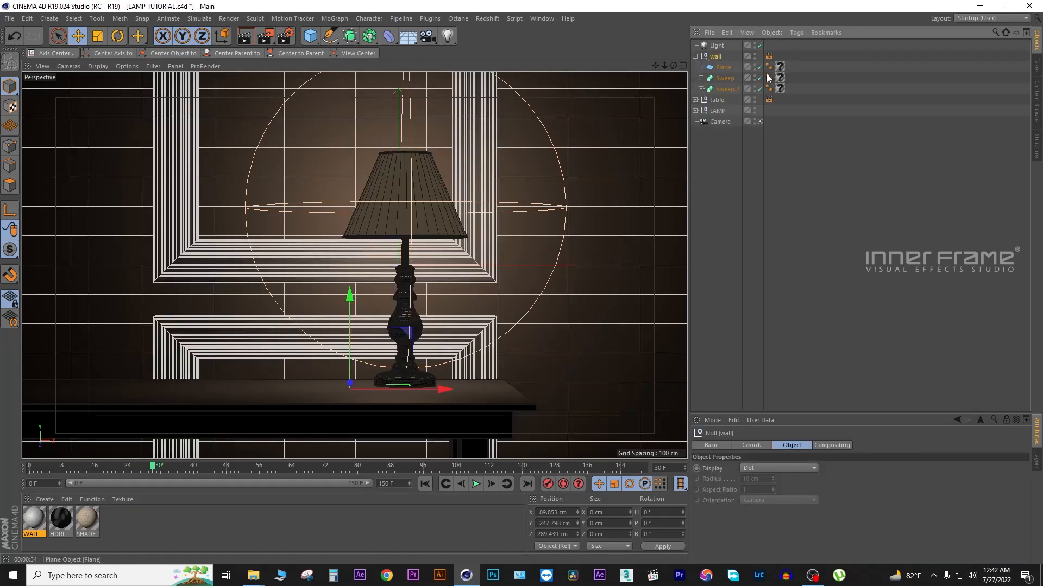
left_click(782, 68)
key("Delete")
left_click(779, 78)
key("Delete")
left_click(778, 88)
key("Delete")
Apply the WALL material to the wall group's Plane and set its texture projection to Cubic.
left_click_drag(37, 511, 724, 67)
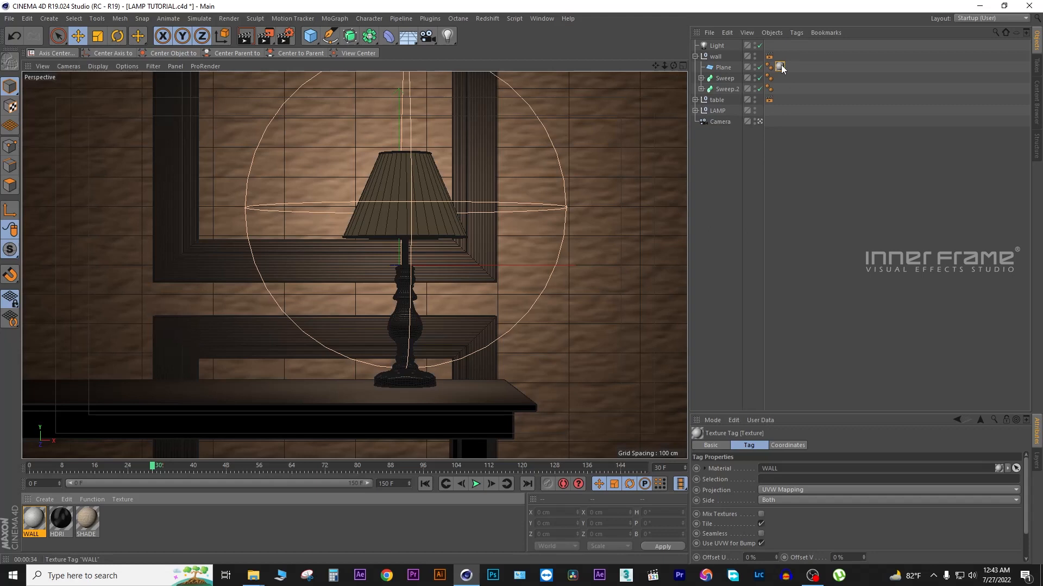
left_click(780, 492)
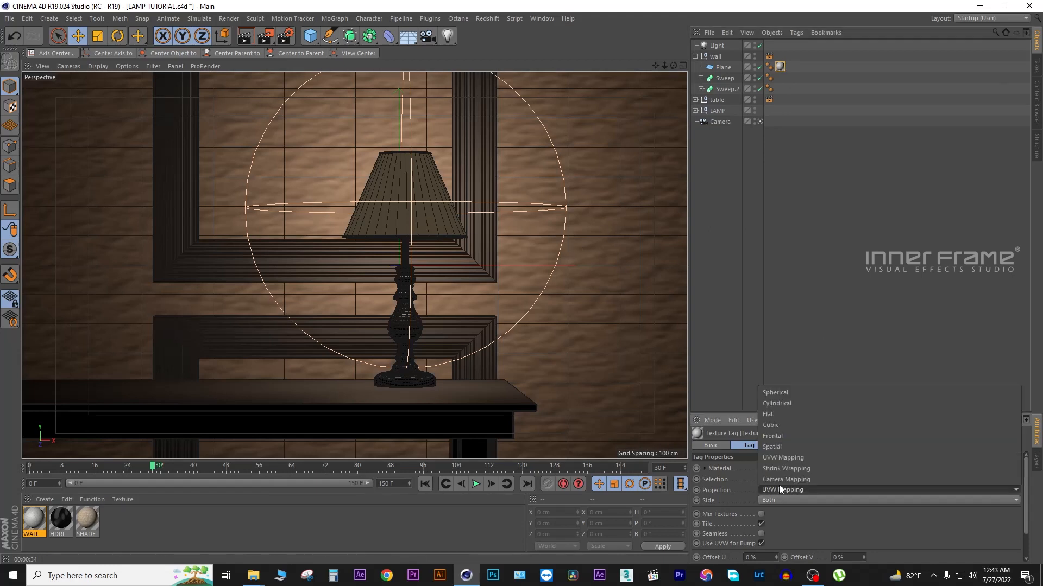
left_click(778, 427)
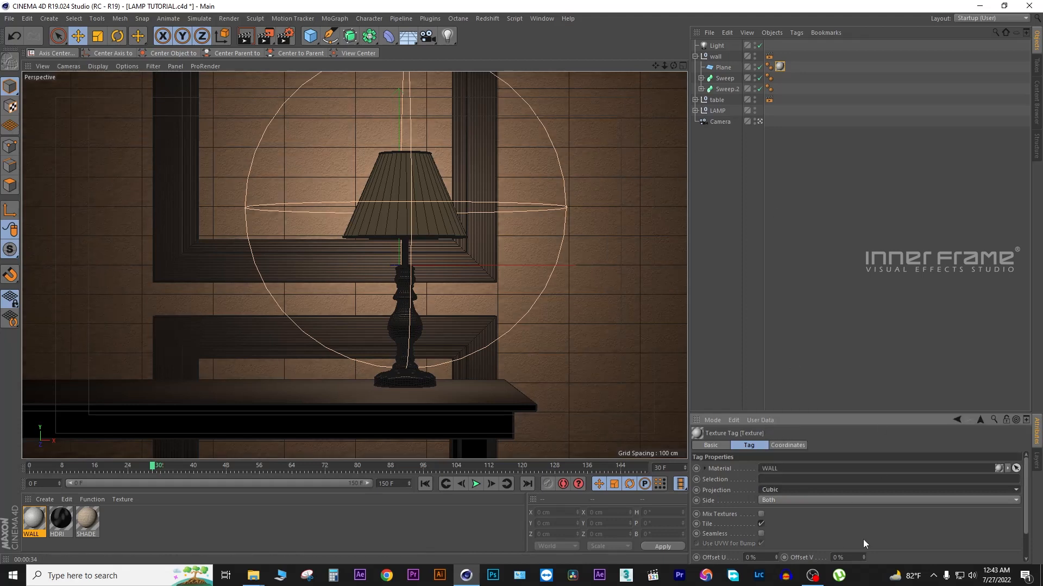
Try a denser plaster texture on the Plane by setting the tag's Length U and Length V to 50 %.
scroll(1020, 482, "down", 3)
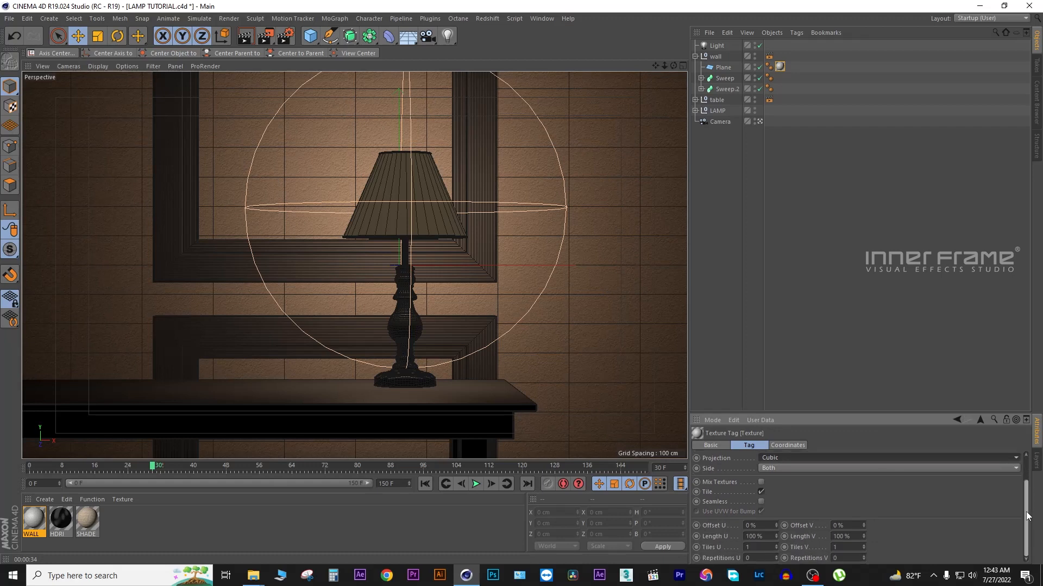
double_click(761, 537)
type("50")
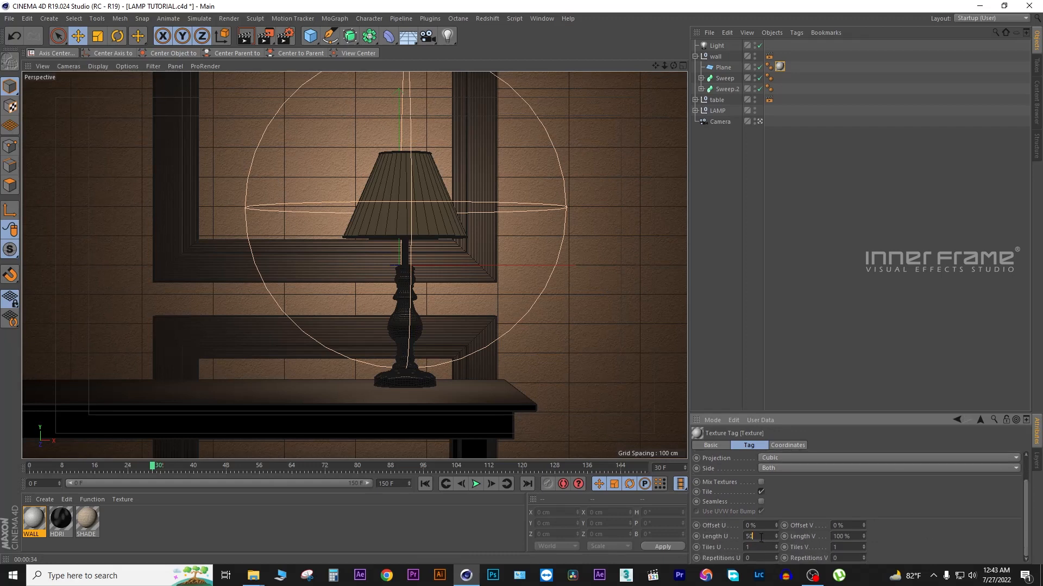
key("Return")
left_click(849, 536)
double_click(846, 536)
type("50")
key("Return")
Restore the Plane texture tag's Length U and Length V to 100 %.
double_click(762, 537)
type("100")
key("Return")
double_click(852, 536)
type("1")
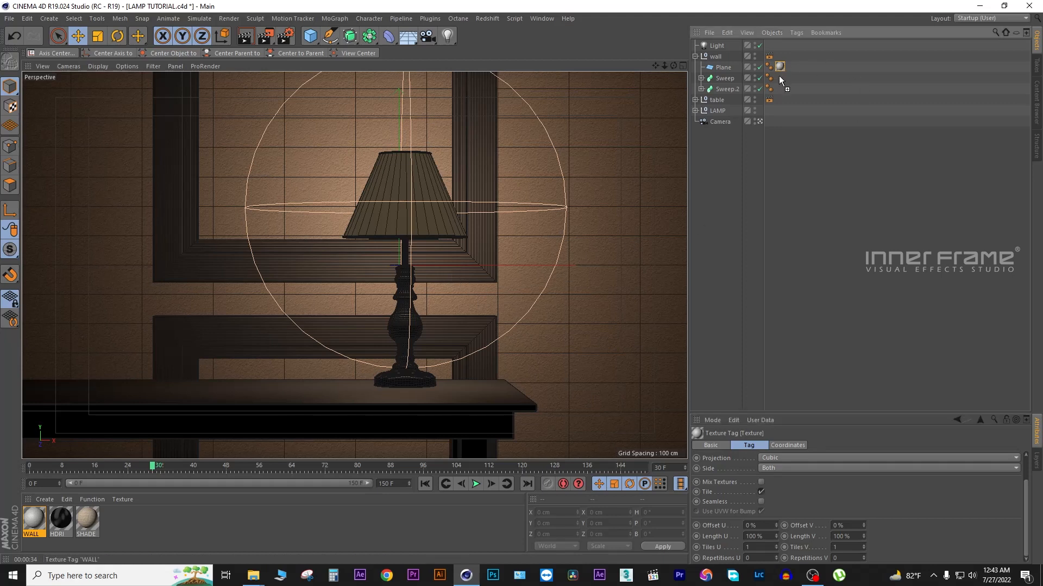
Copy the Plane's WALL texture tag to Sweep and Sweep.2, and test-render a region around the lampshade.
left_click_drag(779, 77, 783, 88, "ctrl")
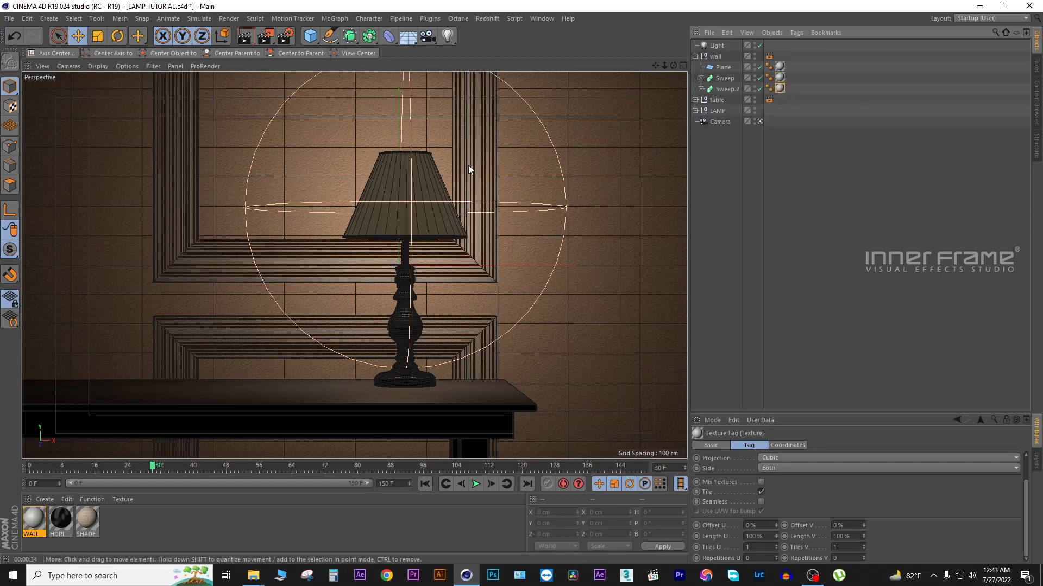
left_click(261, 38)
left_click(317, 51)
left_click_drag(347, 122, 562, 325)
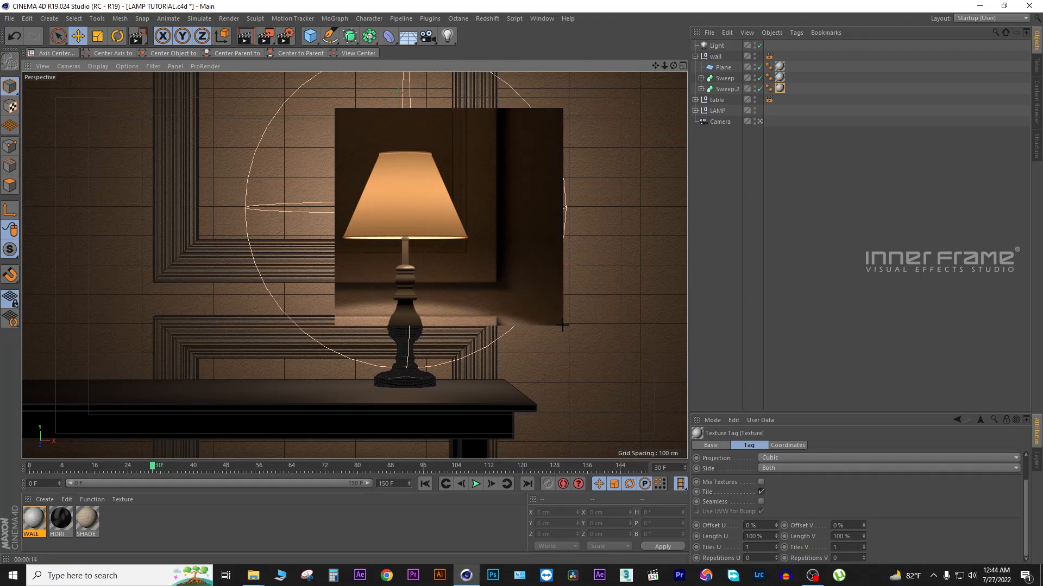
left_click(824, 210)
Set the Global Illumination samples to High in the render settings.
left_click(286, 36)
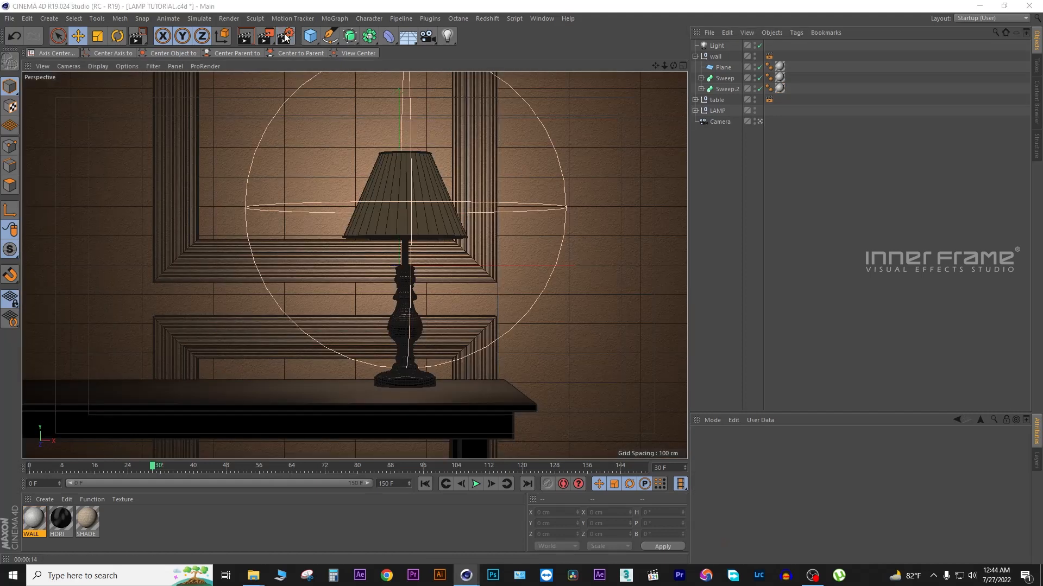
left_click_drag(309, 16, 605, 86)
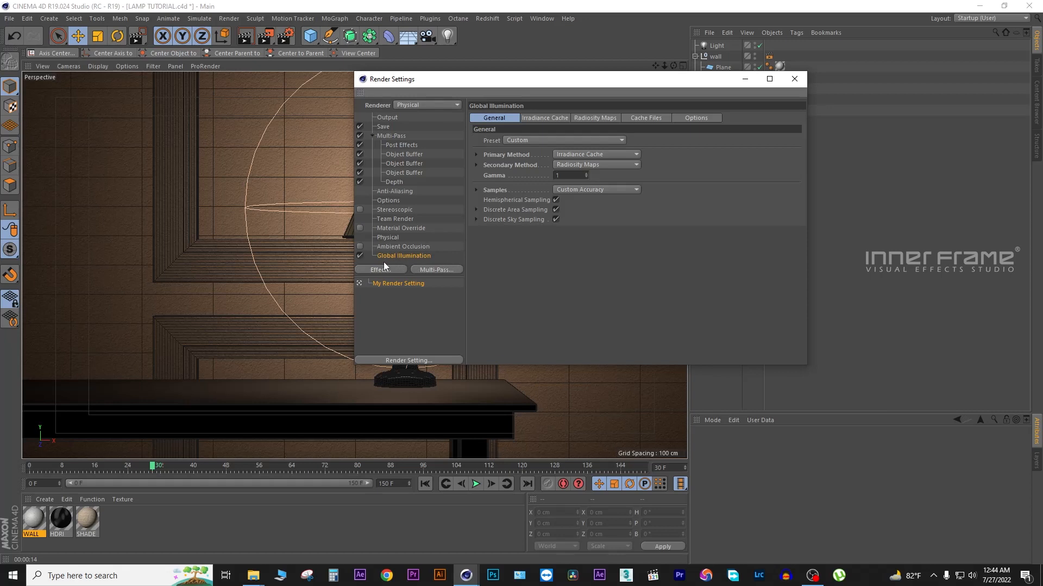
left_click(477, 190)
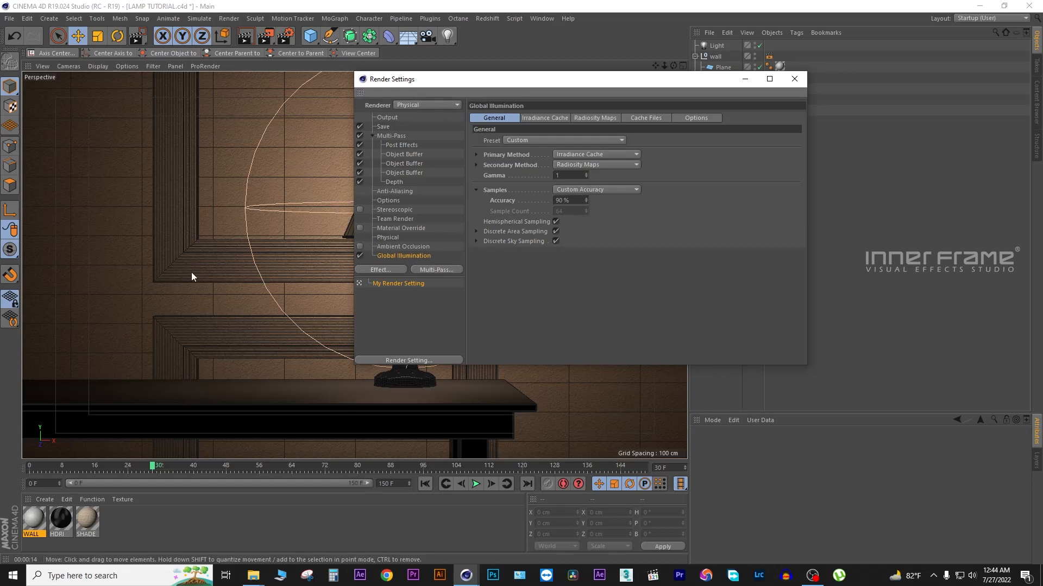
left_click(574, 191)
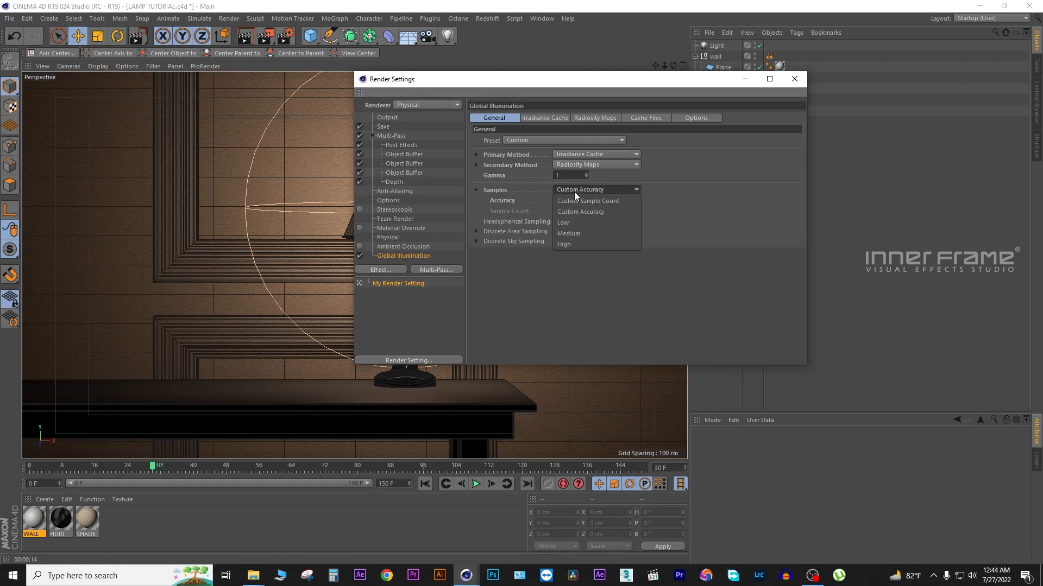
left_click(573, 222)
left_click(567, 190)
left_click(581, 231)
left_click(566, 192)
left_click(579, 244)
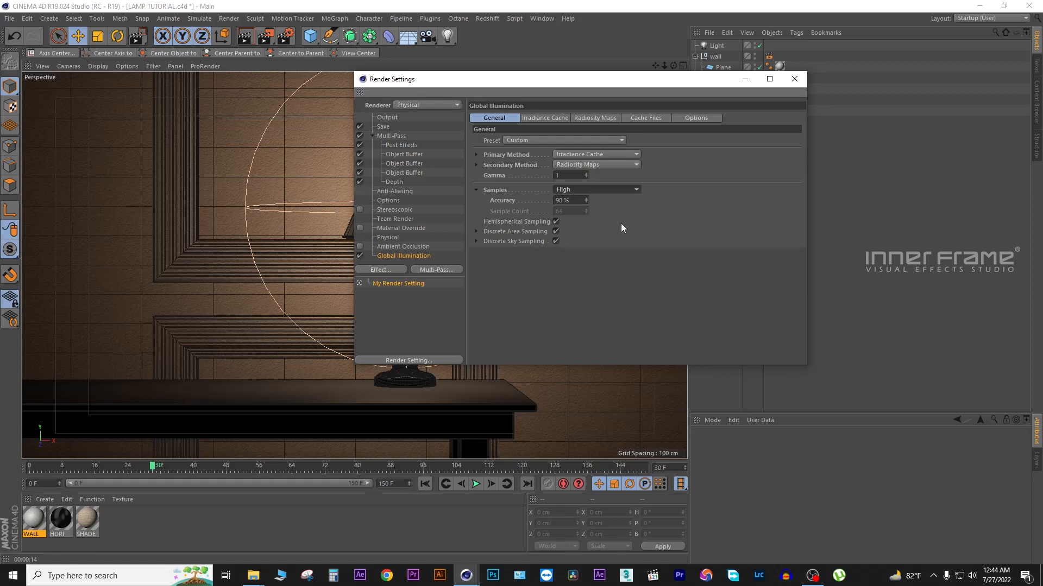
Delete the leftover texture tags from all the cubes in the table group and collapse the group.
left_click_drag(566, 80, 809, 237)
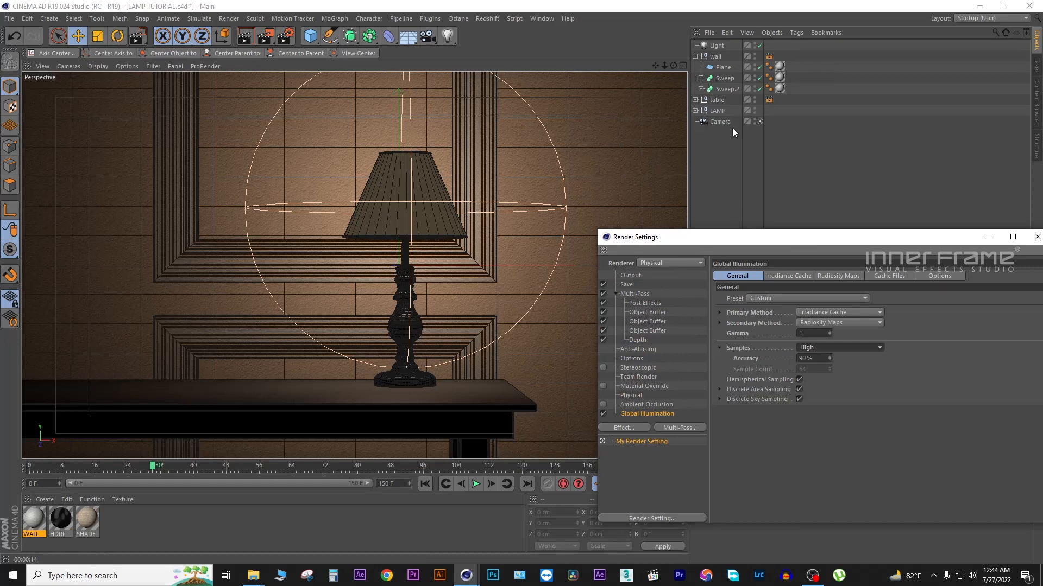
left_click(696, 57)
left_click(695, 78)
left_click(695, 77)
left_click(696, 67)
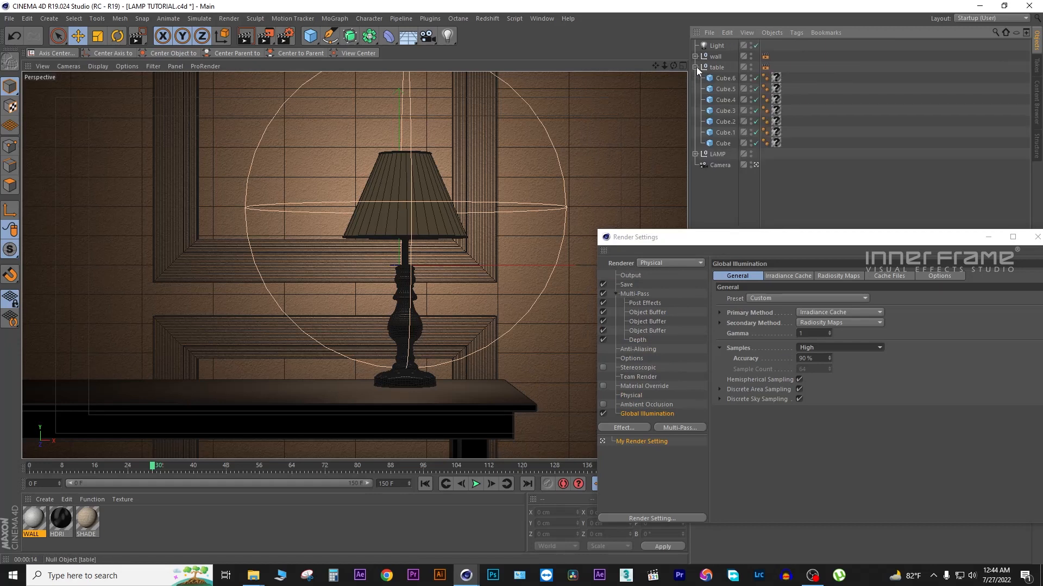
left_click_drag(783, 71, 776, 152)
key("Delete")
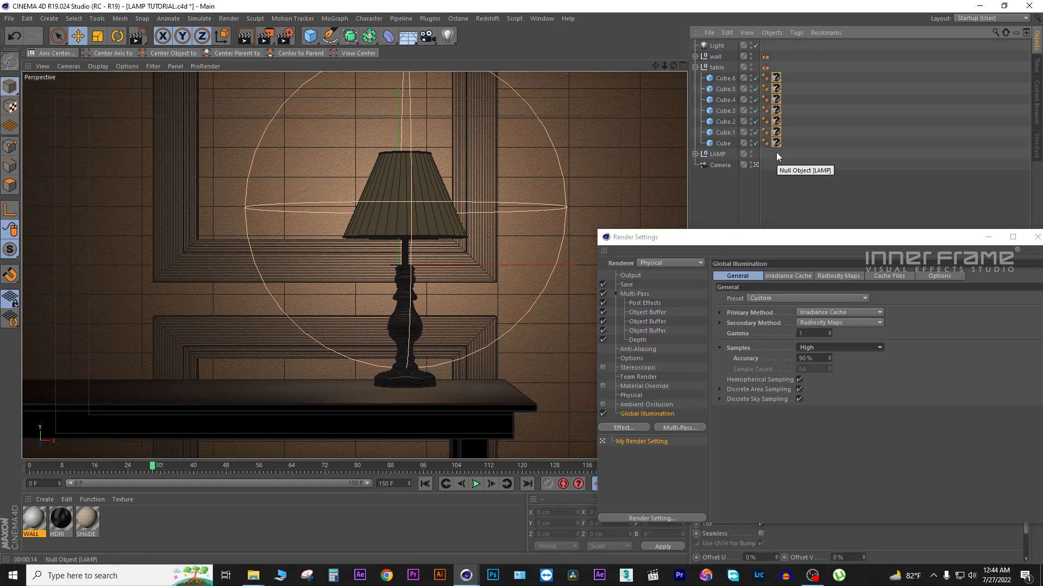
left_click(696, 67)
left_click(695, 57)
left_click(695, 57)
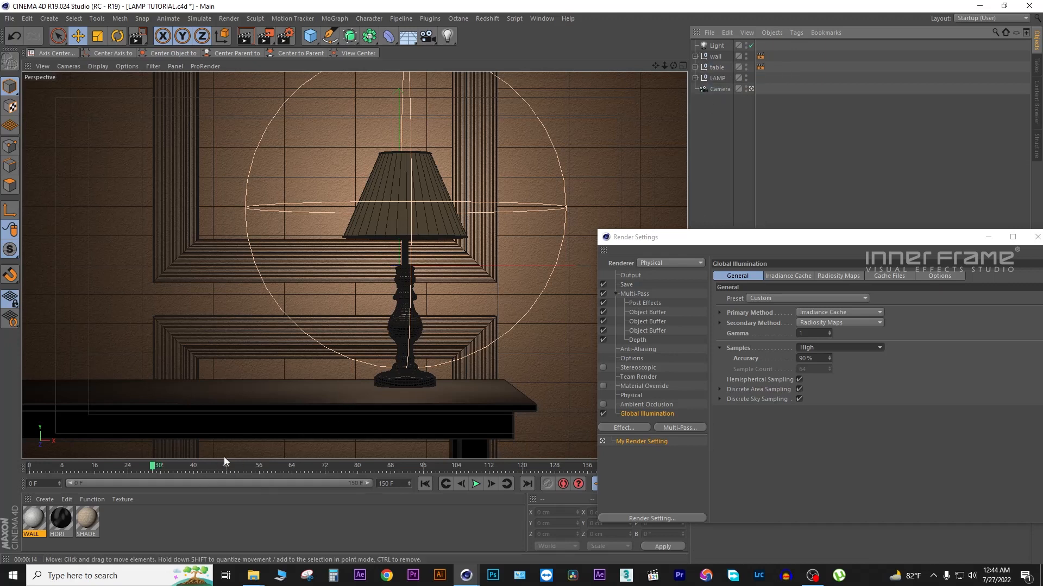
Review the Global Illumination primary method, secondary method and gamma options, and close the render settings.
left_click(60, 519)
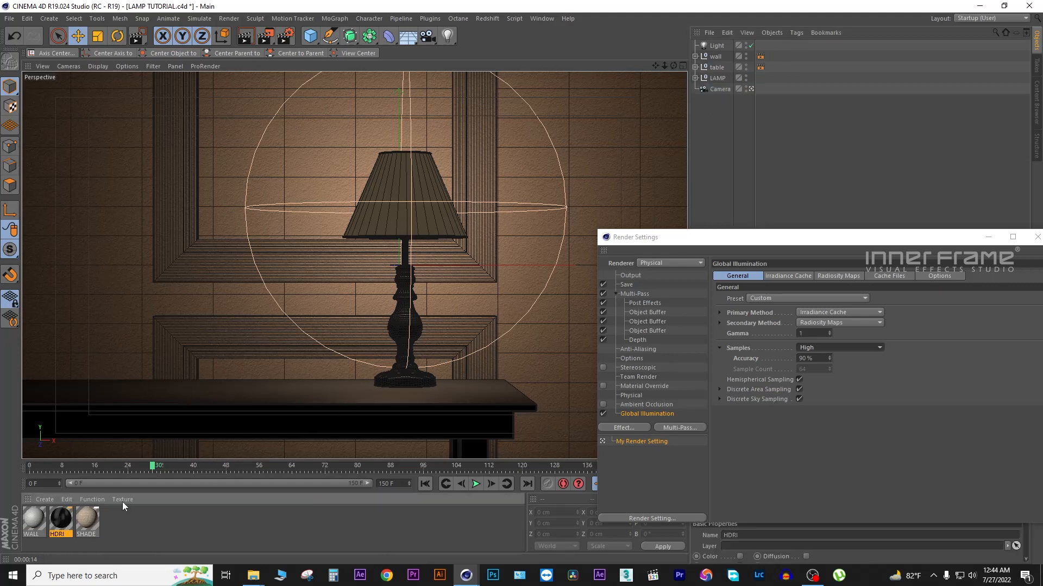
left_click_drag(792, 237, 758, 159)
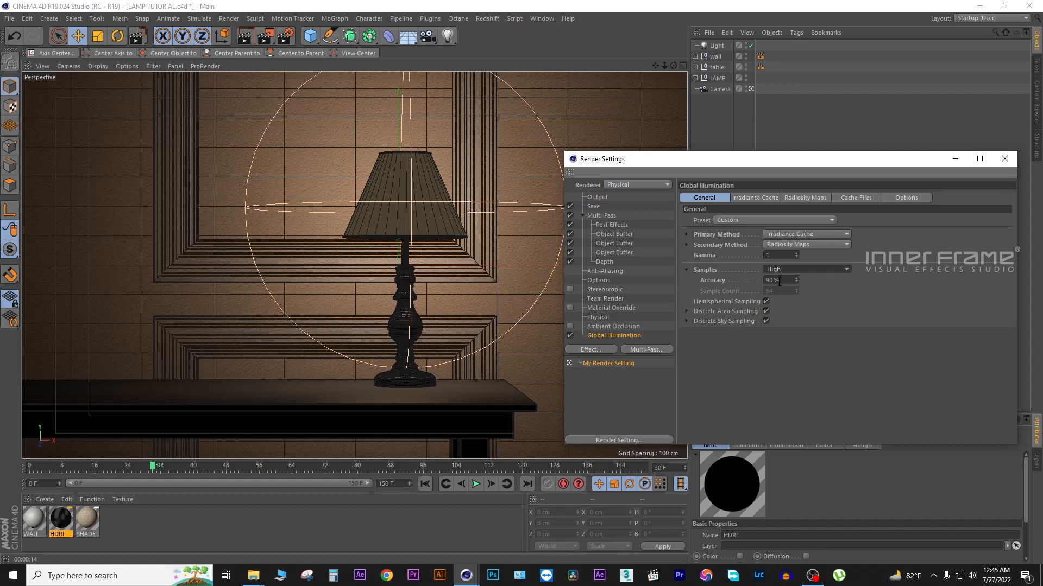
left_click(777, 237)
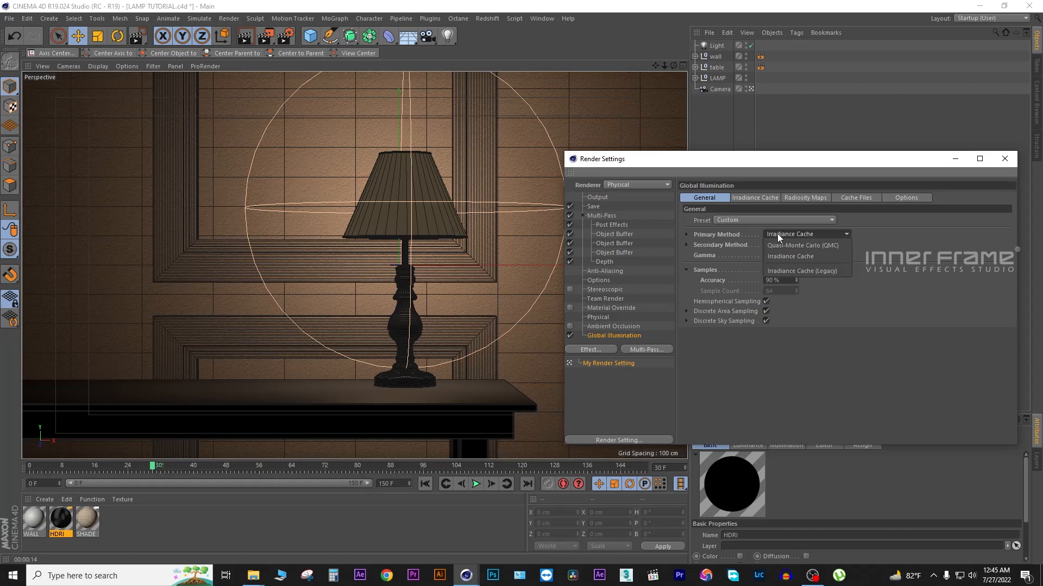
left_click(823, 237)
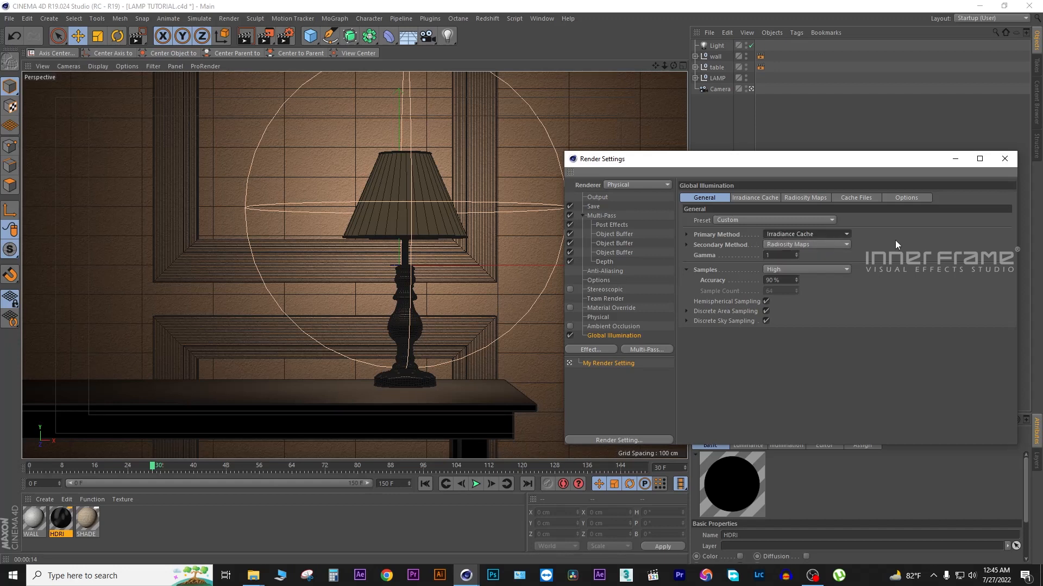
left_click(810, 246)
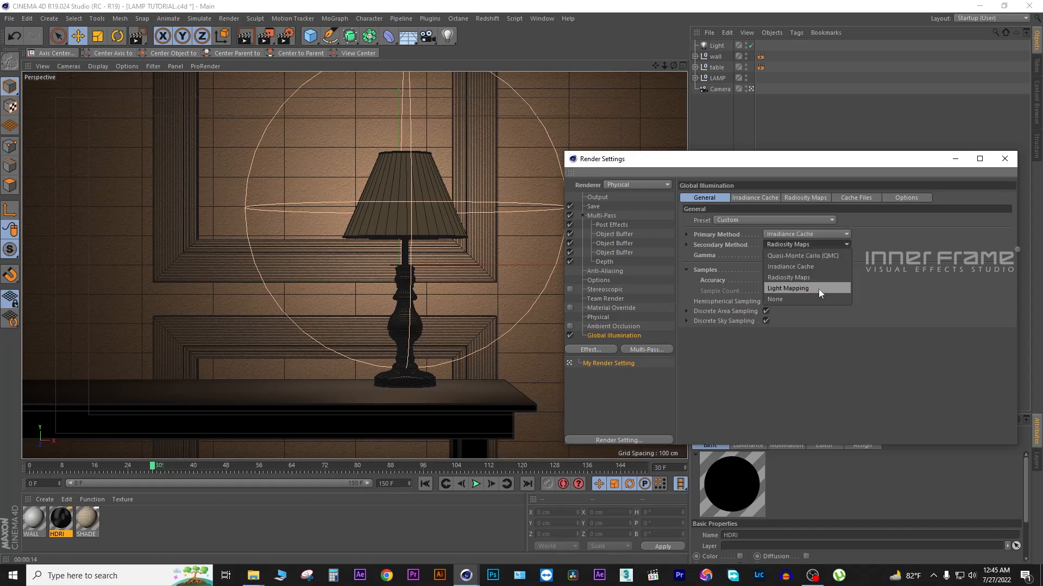
left_click(869, 271)
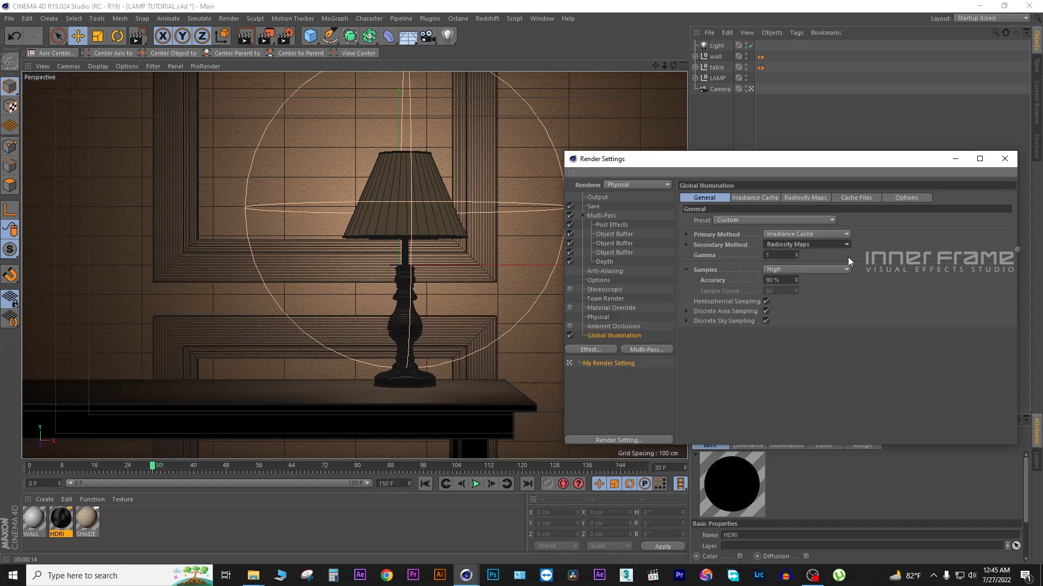
left_click(776, 256)
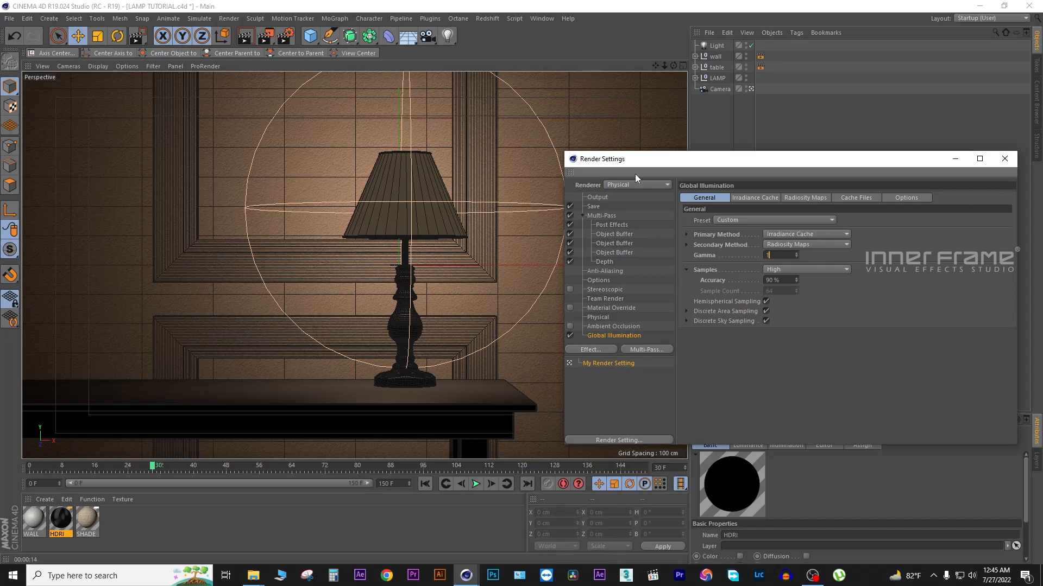
left_click(1004, 159)
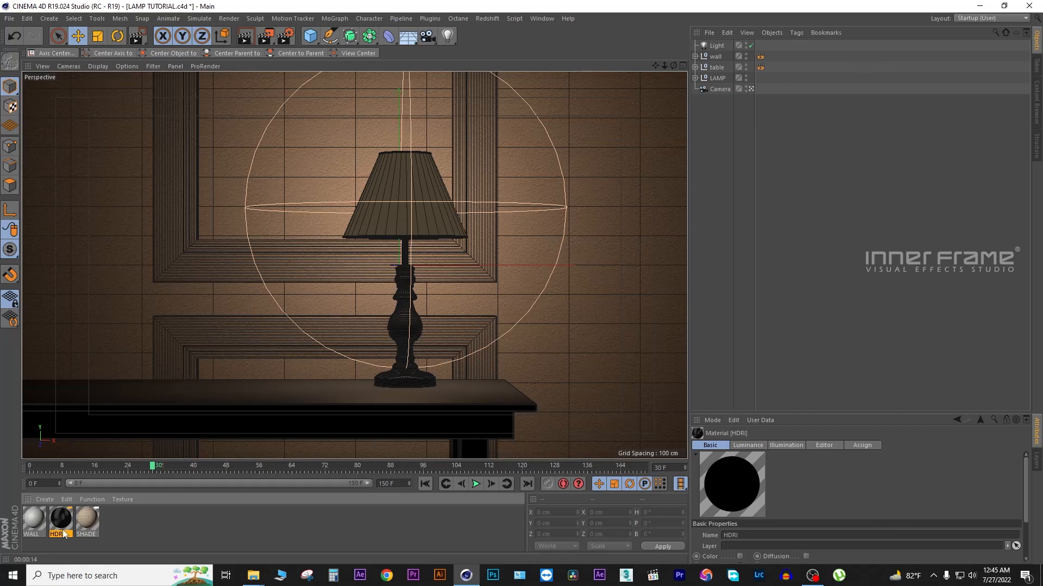
Create a new material and name it TABLE.
double_click(122, 515)
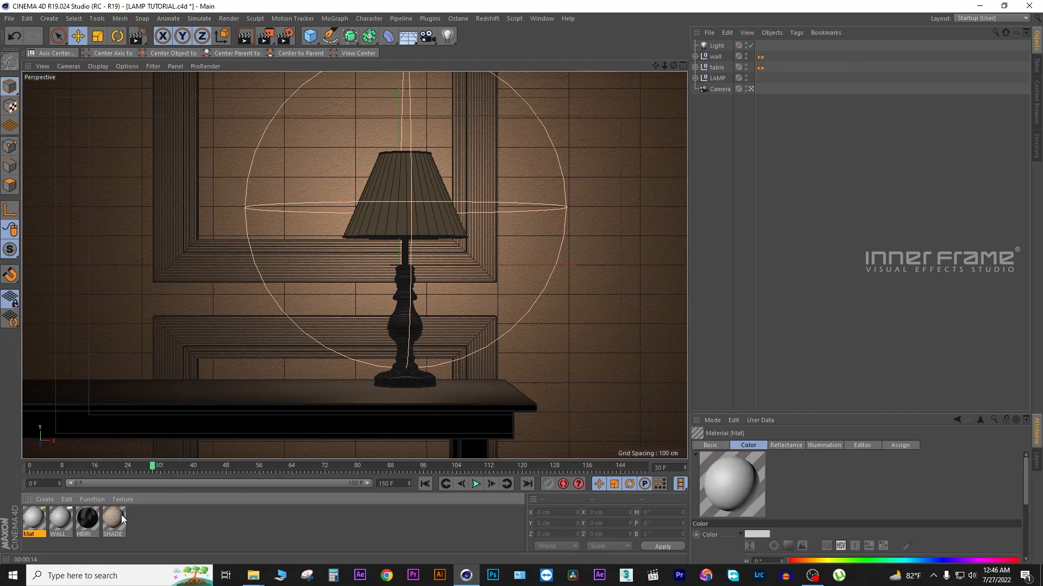
double_click(41, 517)
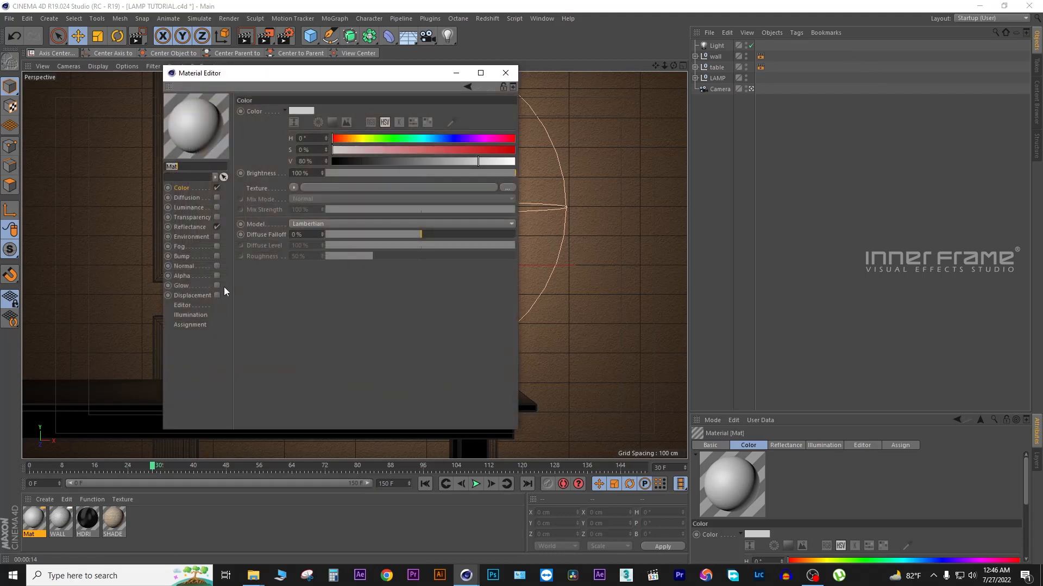
type("TB")
key("BackSpace")
type("ABLE")
key("Return")
Load the lighter brown wood image from the TEXTURE folder into TABLE's Color texture without copying it to the project.
left_click(253, 575)
left_click(194, 529)
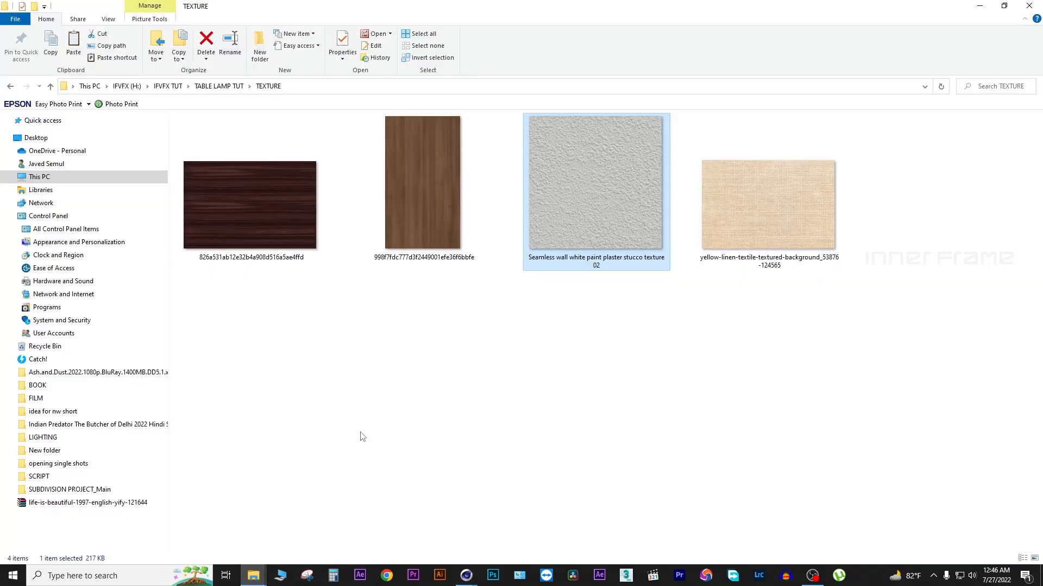
left_click(433, 217)
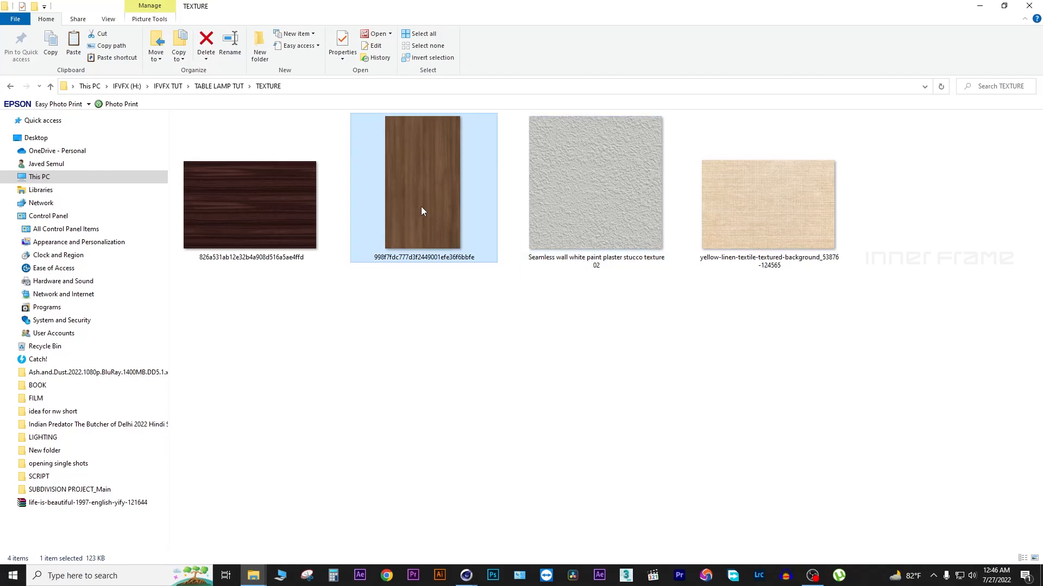
left_click_drag(432, 208, 418, 266)
left_click_drag(341, 191, 340, 190)
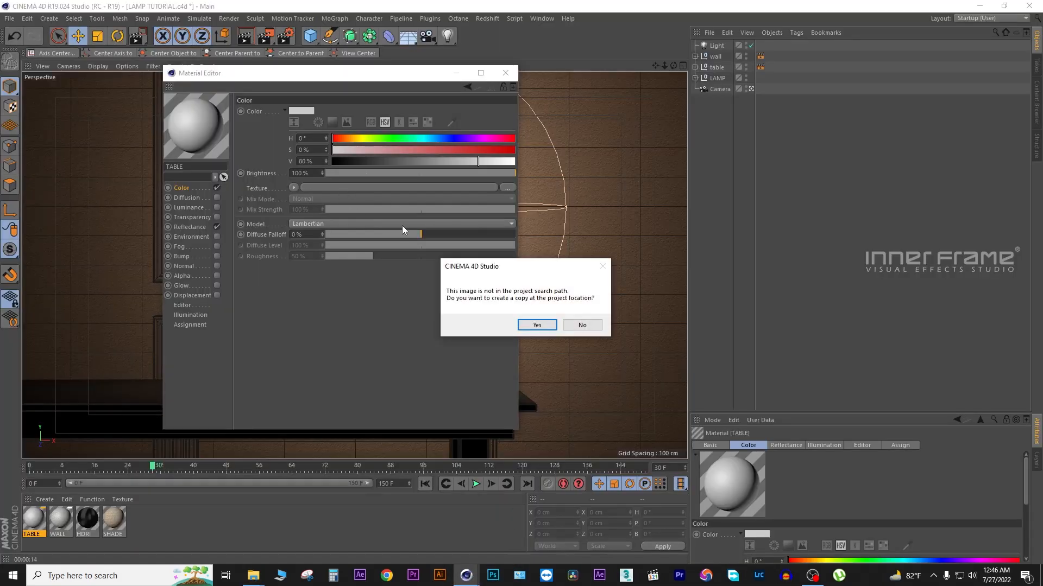
left_click(584, 325)
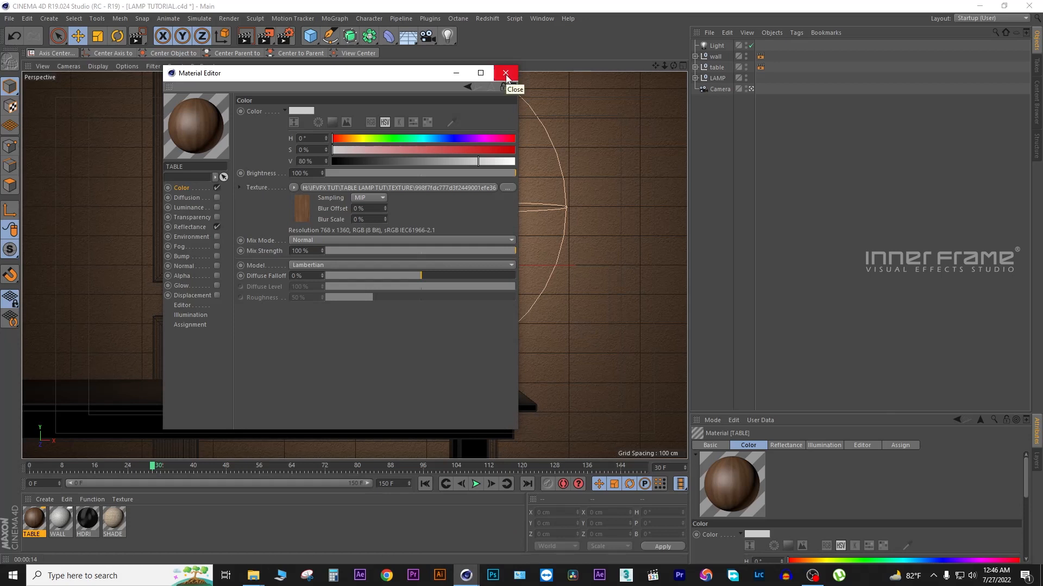
Add a GGX layer to the TABLE material's reflectance and lower its reflection strength to 25%.
left_click_drag(395, 81, 702, 82)
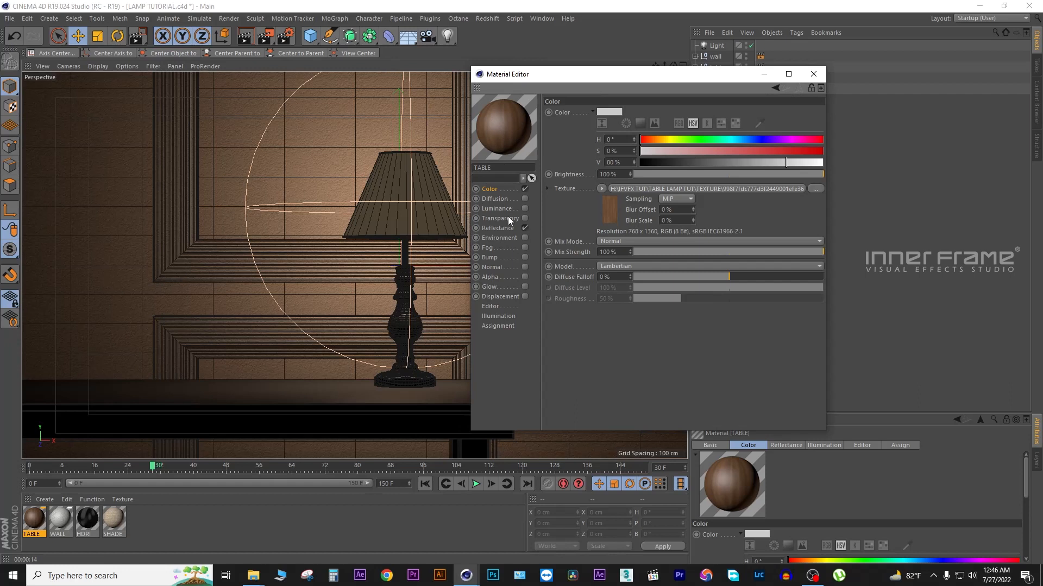
left_click(498, 228)
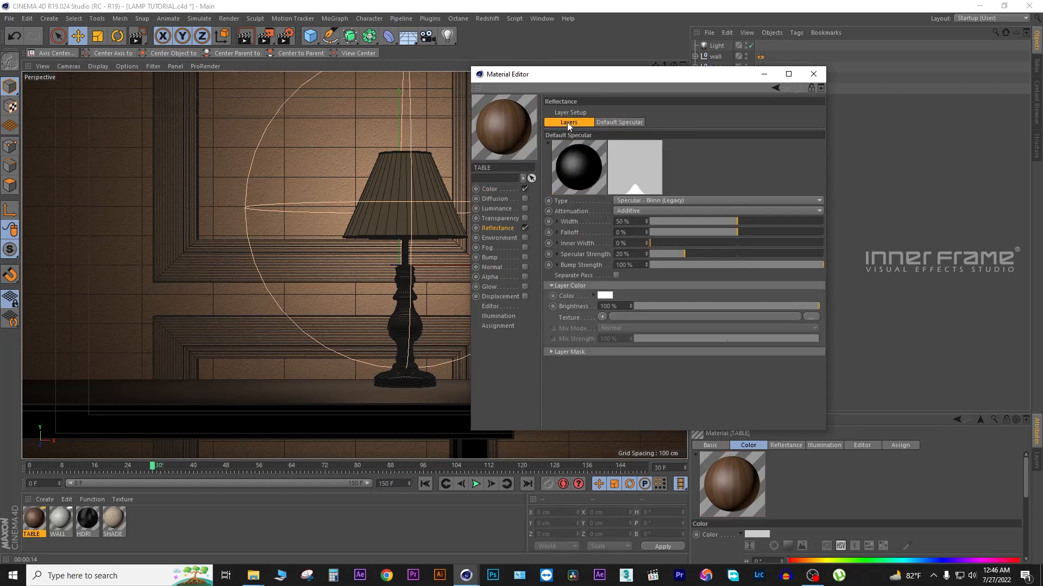
left_click(567, 122)
left_click(563, 135)
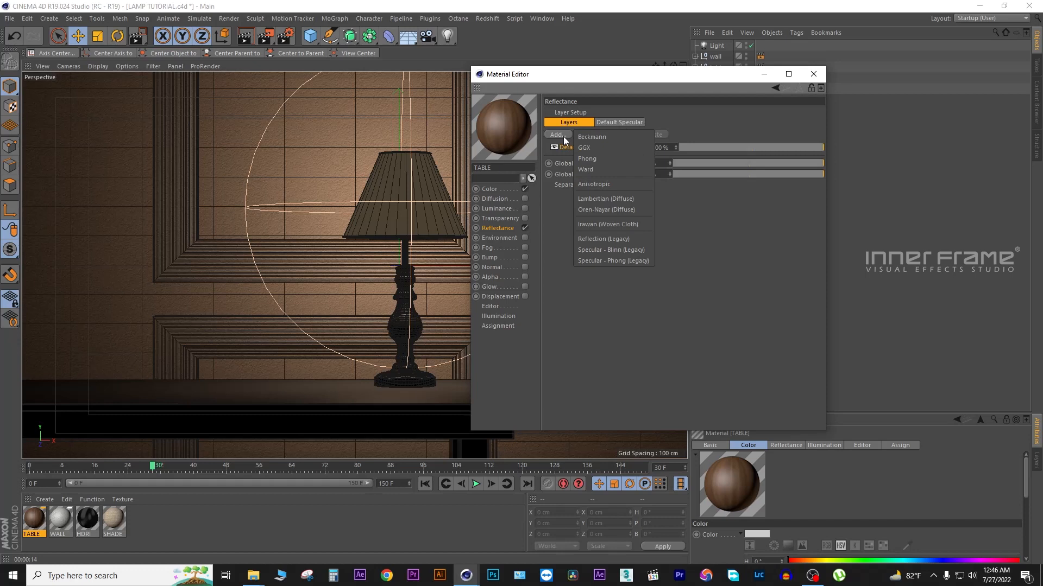
left_click(588, 149)
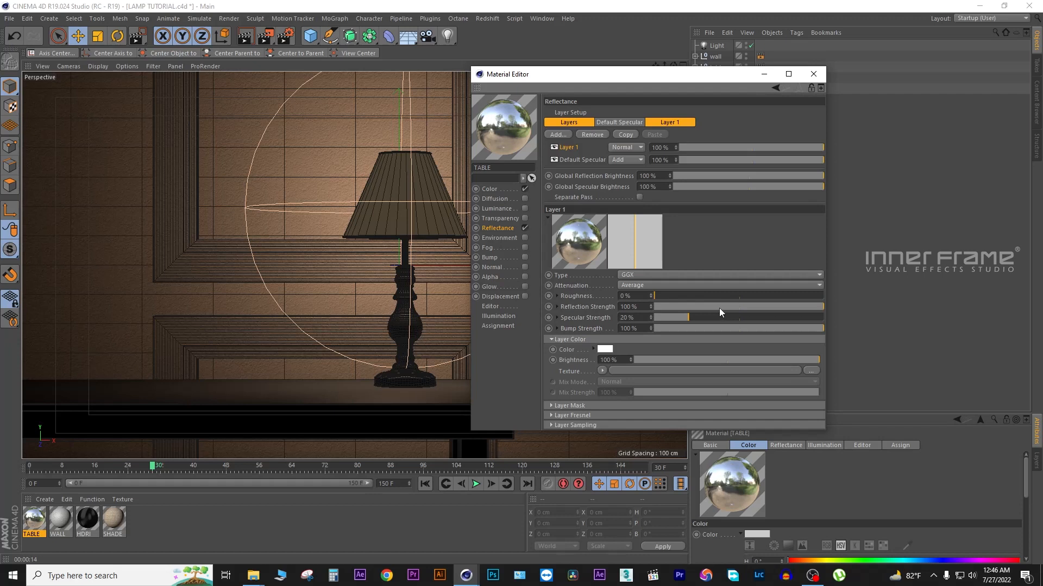
left_click_drag(718, 308, 697, 307)
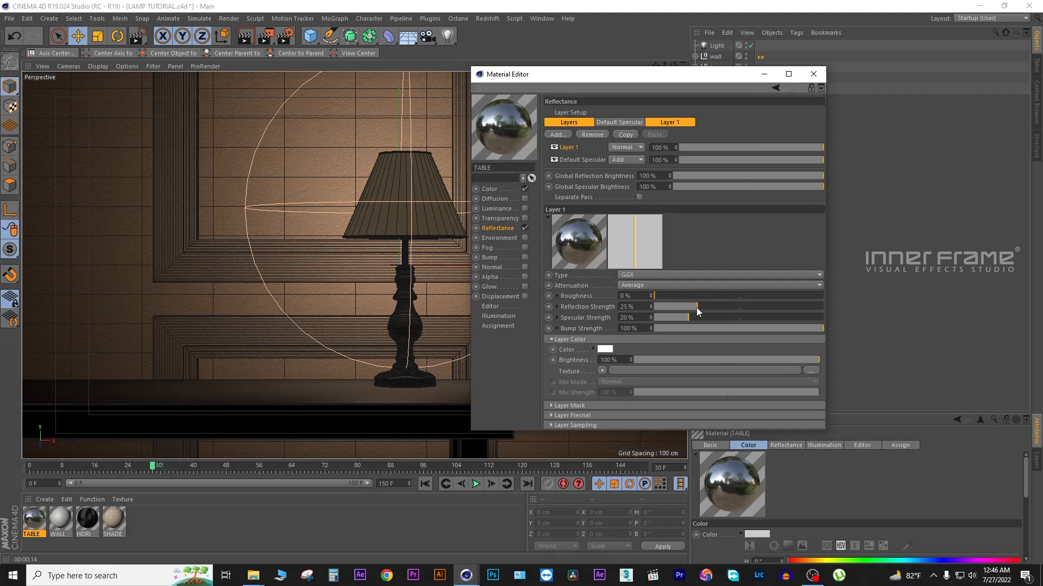
Compare Additive and Average attenuation on TABLE's GGX layer and settle on Additive.
left_click(637, 286)
left_click(642, 315)
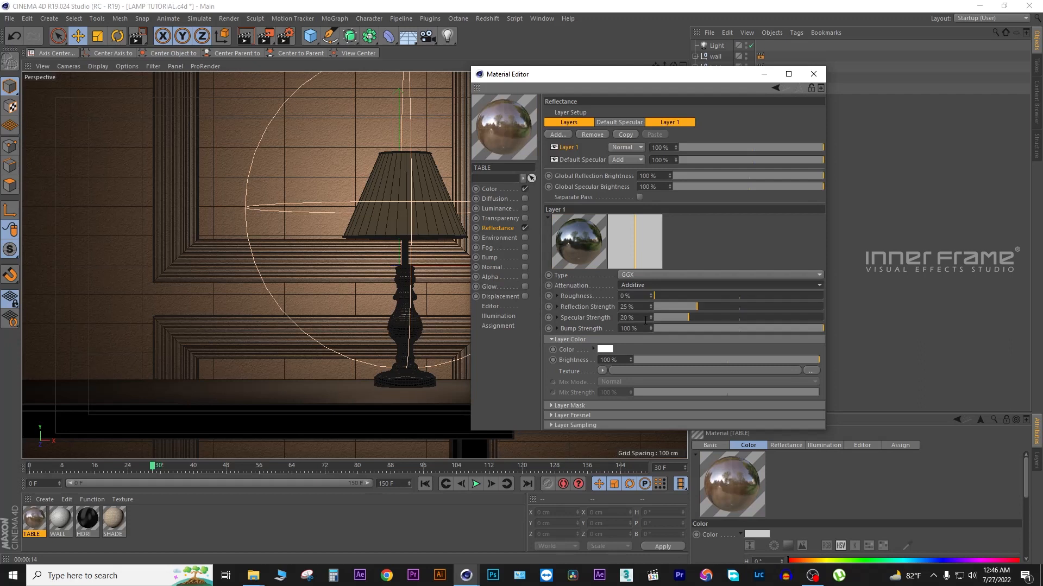
left_click(647, 288)
left_click(649, 294)
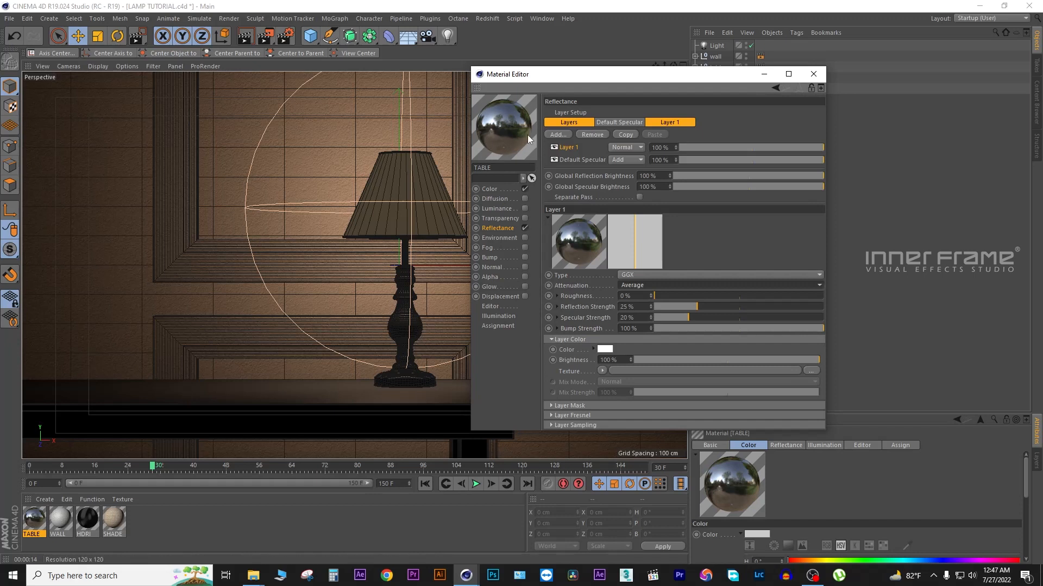
left_click(636, 286)
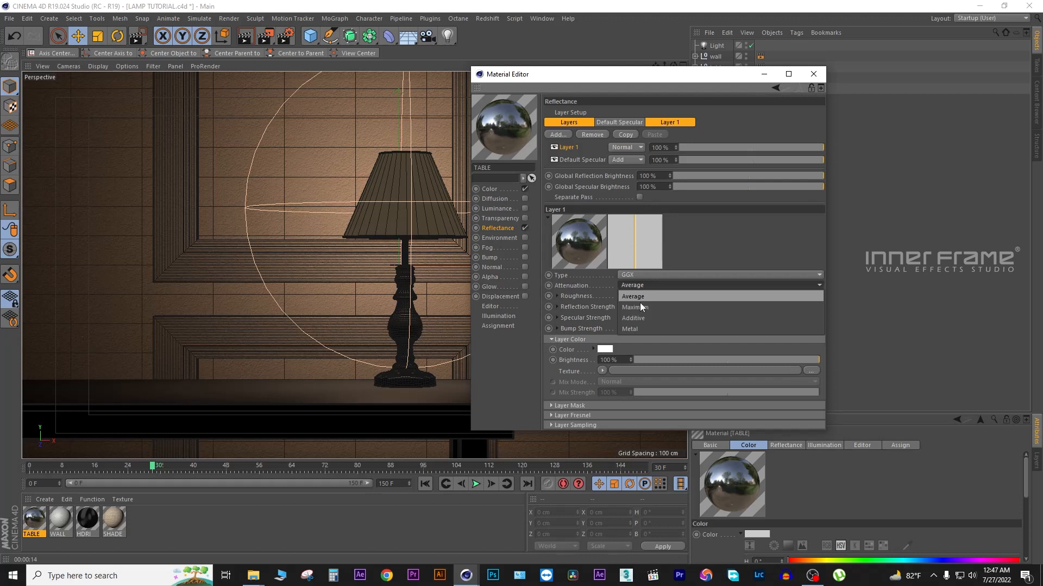
left_click(643, 317)
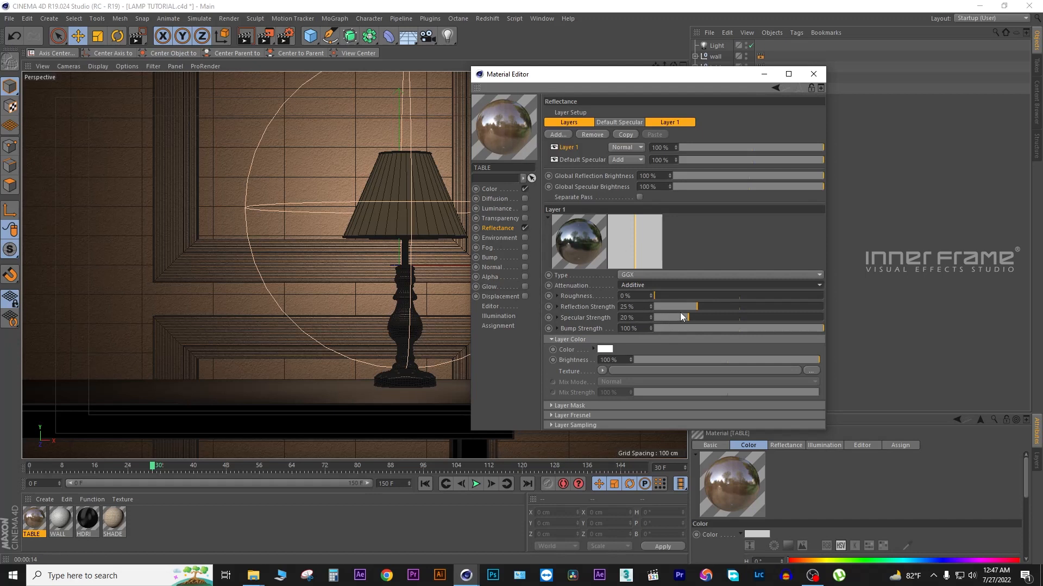
Set the GGX layer's reflection strength to 20% and roughness to 10%, and close the material editor.
double_click(623, 307)
type("20")
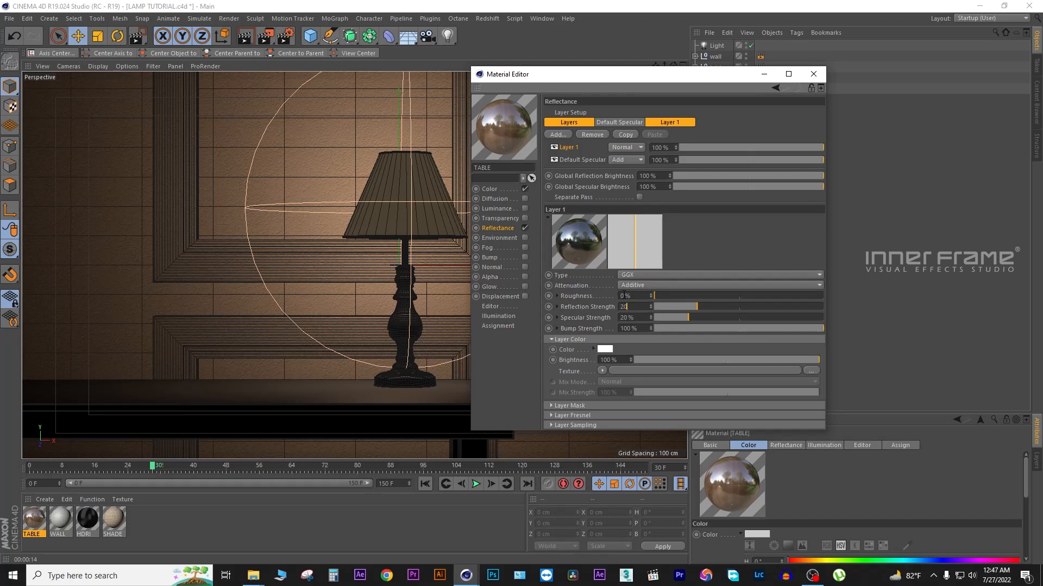
double_click(623, 296)
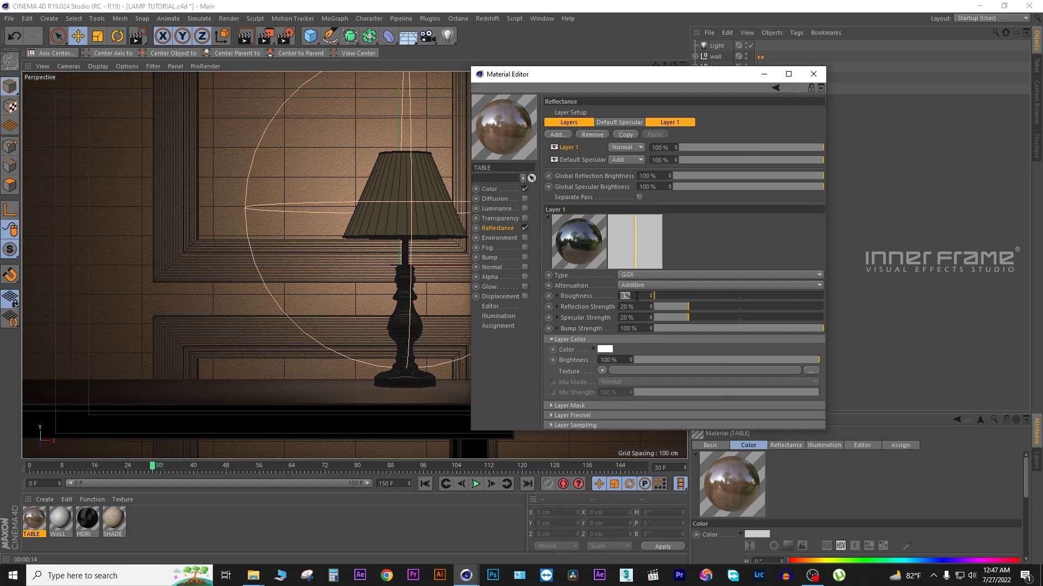
type("10")
key("Return")
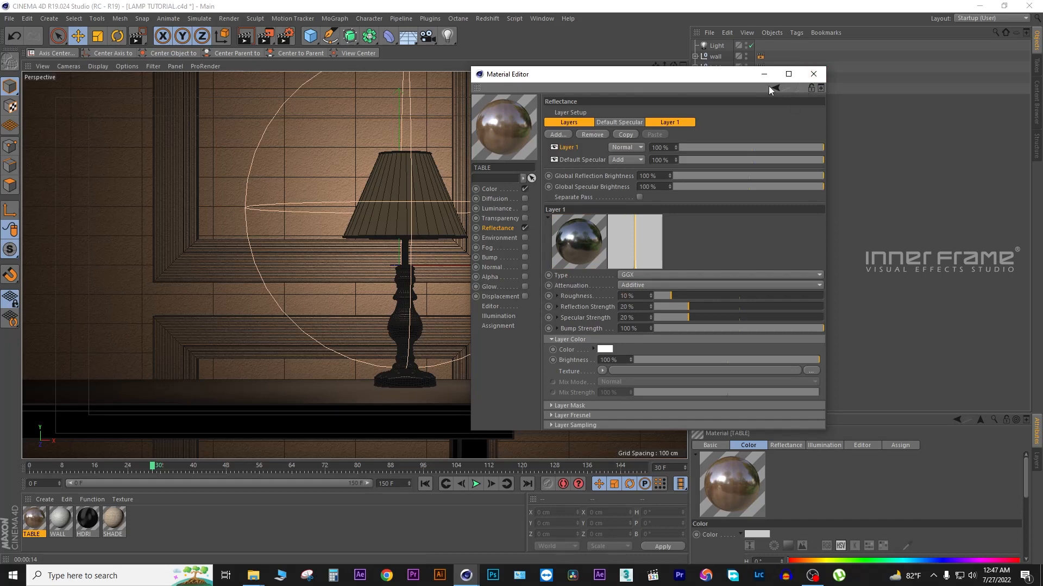
left_click(813, 74)
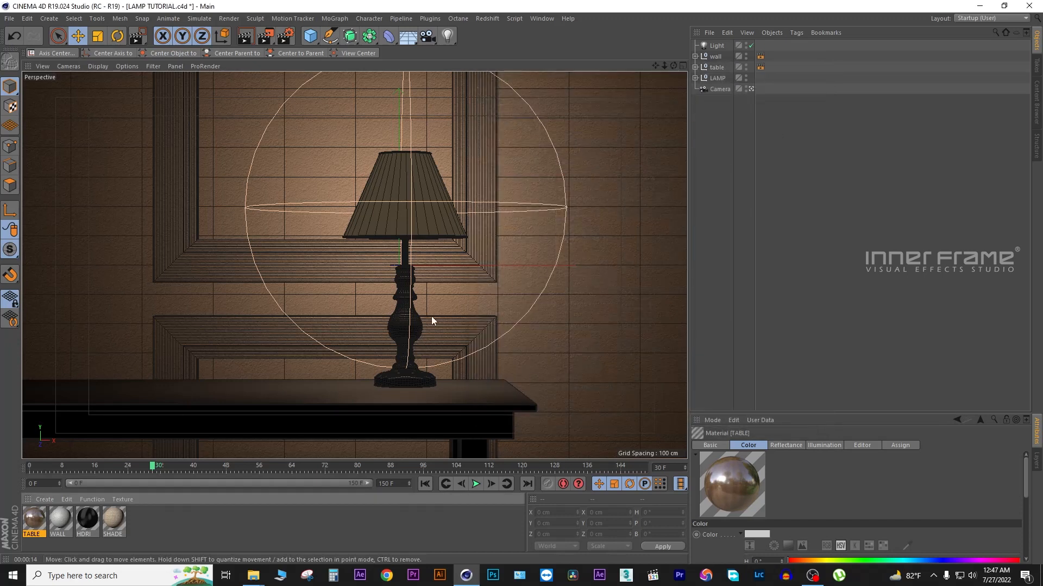
Apply TABLE to Cube.6 in the table group with Cubic projection and copy its texture tag to all the other cubes.
left_click(695, 68)
left_click(718, 81)
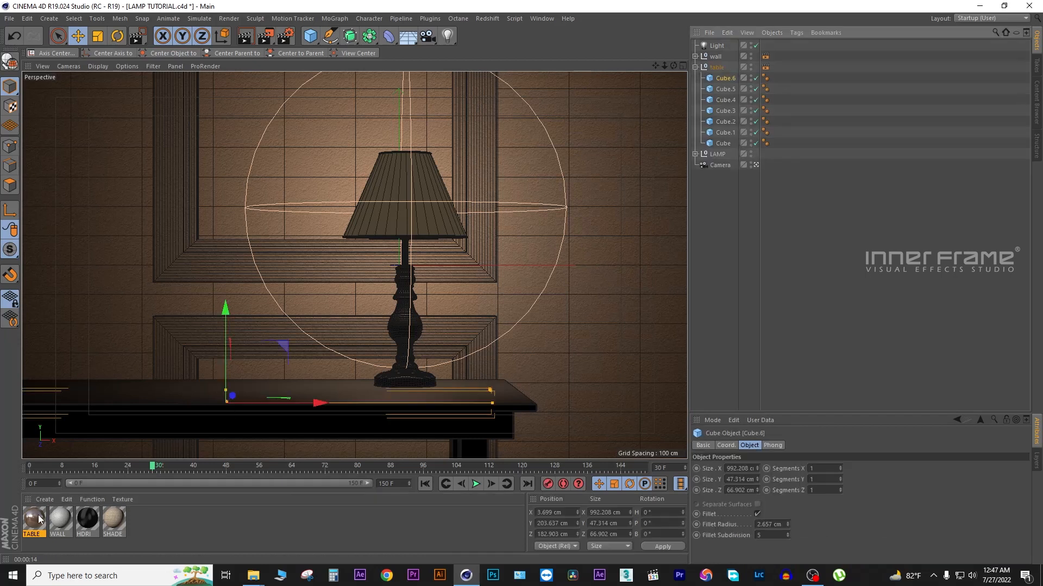
left_click_drag(36, 520, 724, 78)
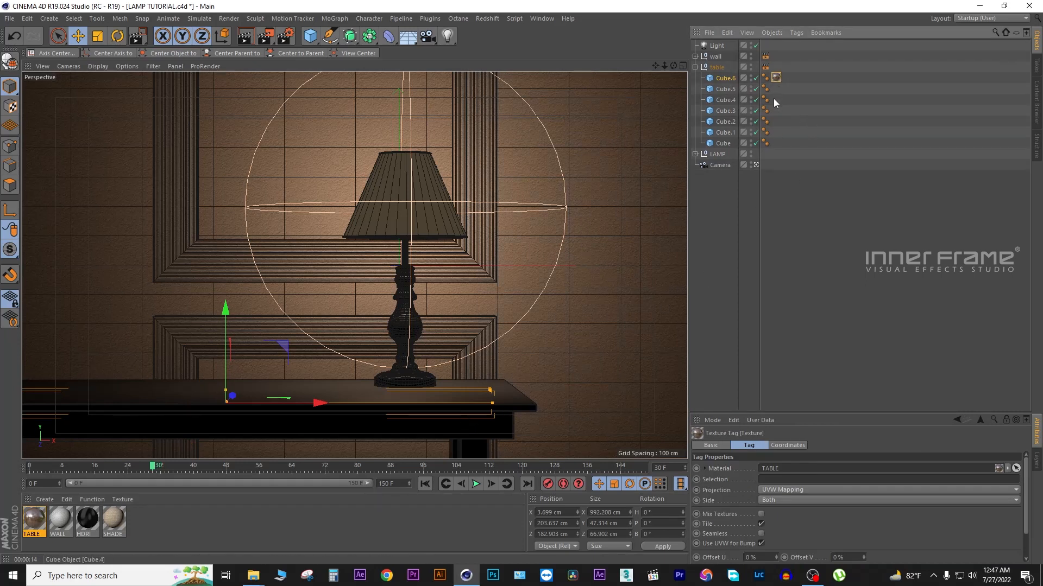
left_click(793, 490)
left_click(778, 429)
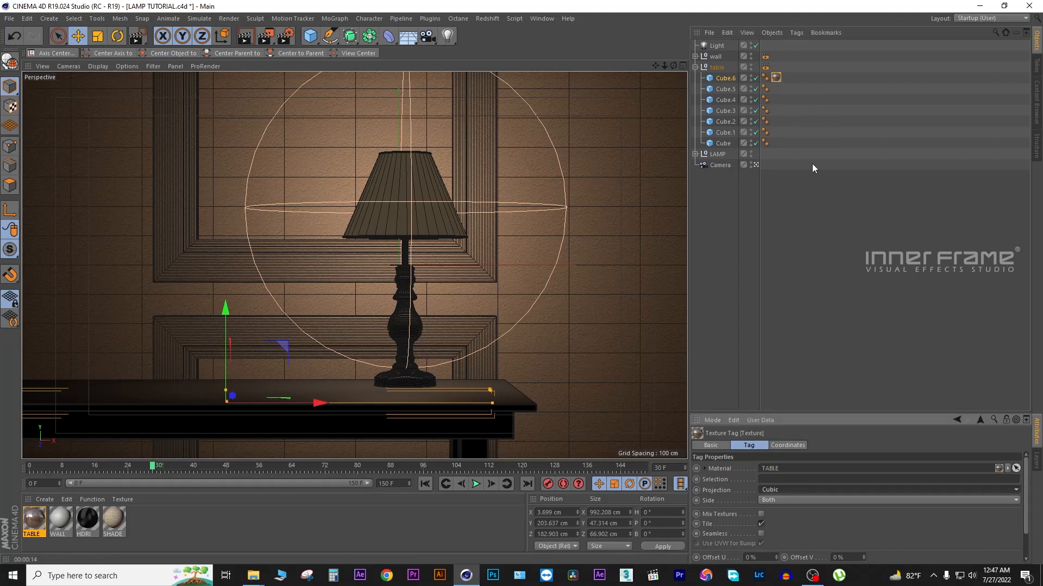
left_click_drag(776, 79, 776, 143, "ctrl")
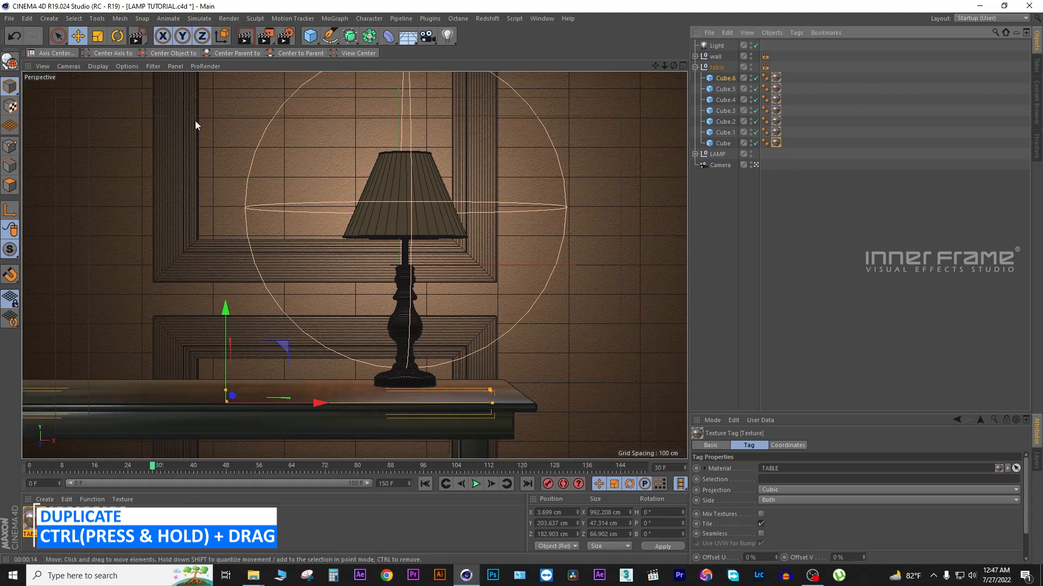
Render a preview of the region around the lamp base and the near end of the table, and clear the selection.
left_click_drag(265, 36, 288, 50)
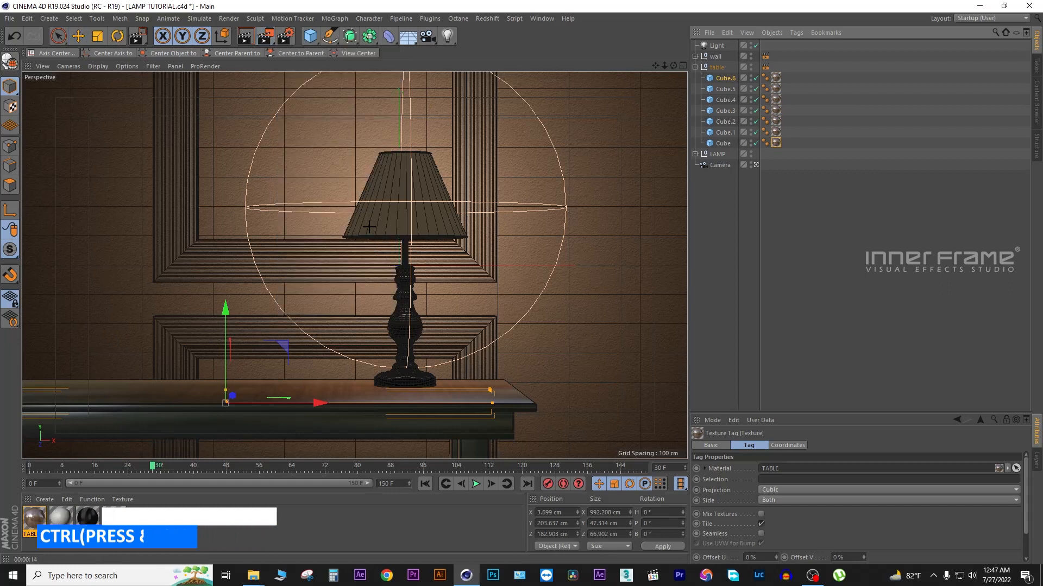
left_click_drag(328, 316, 548, 449)
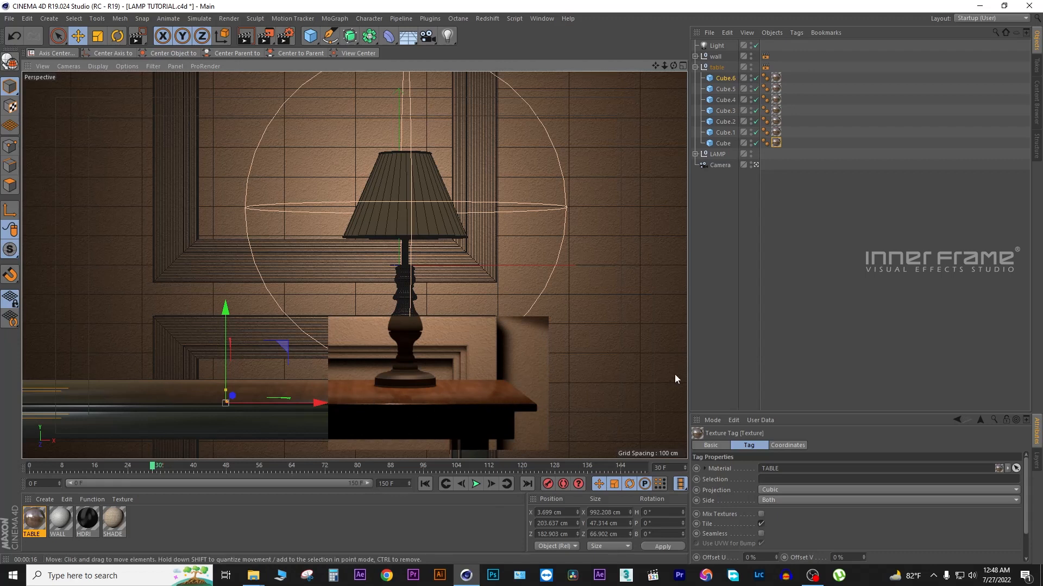
left_click(751, 358)
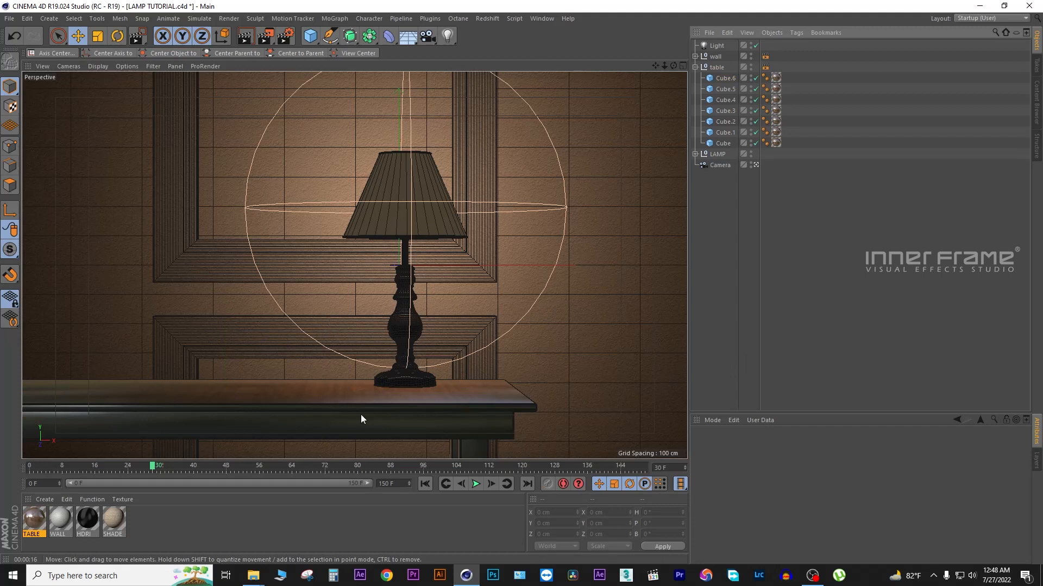
Create a new material and open its Color channel settings for editing.
left_click(45, 499)
double_click(159, 533)
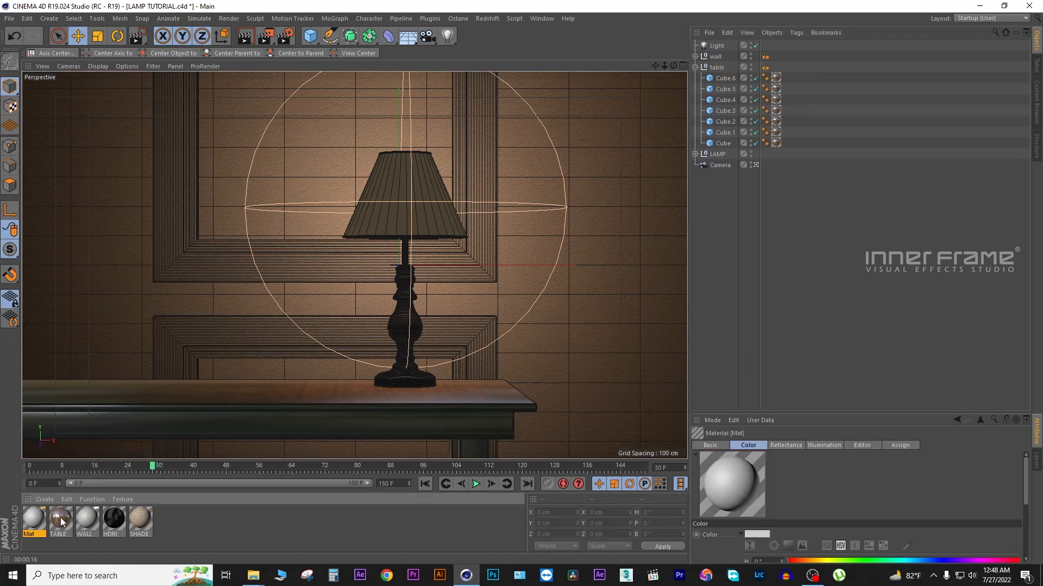
double_click(40, 520)
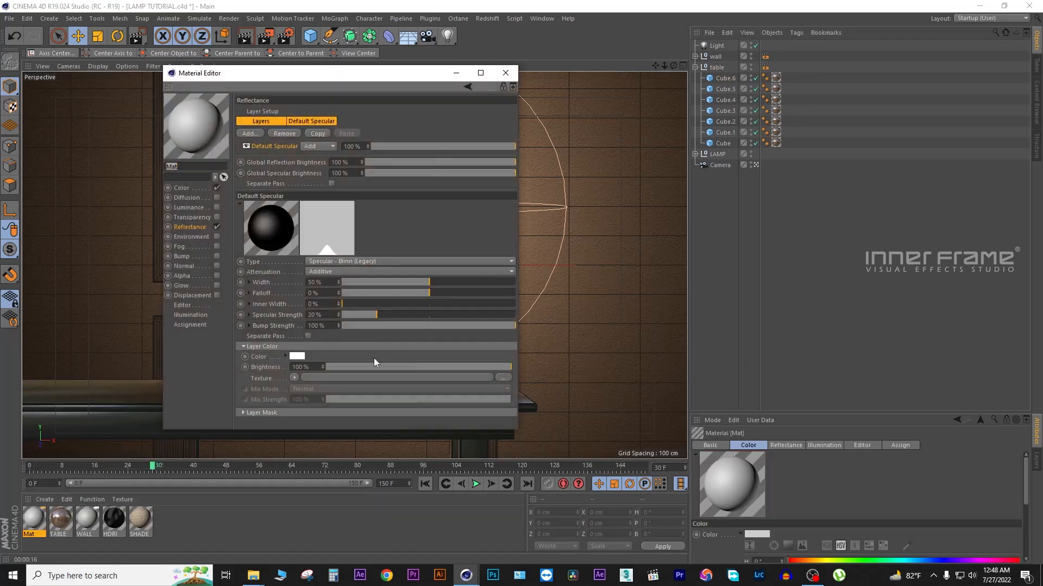
left_click(184, 189)
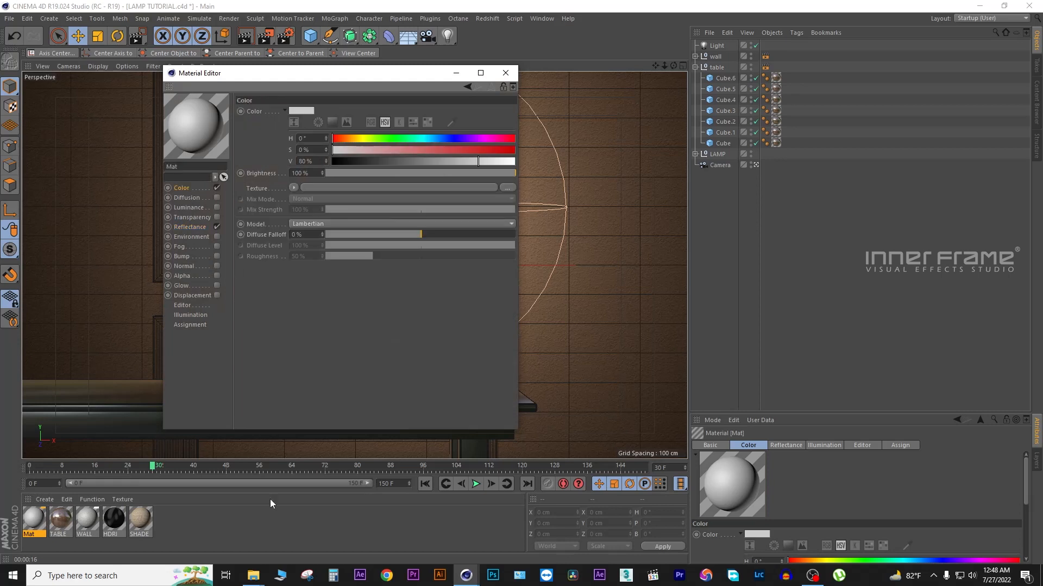
Load the dark reddish-brown wood image from the TEXTURE folder into the new material's Color texture without copying it to the project.
left_click(254, 575)
left_click(228, 534)
left_click(296, 256)
left_click_drag(274, 223, 435, 535)
left_click_drag(355, 190, 354, 188)
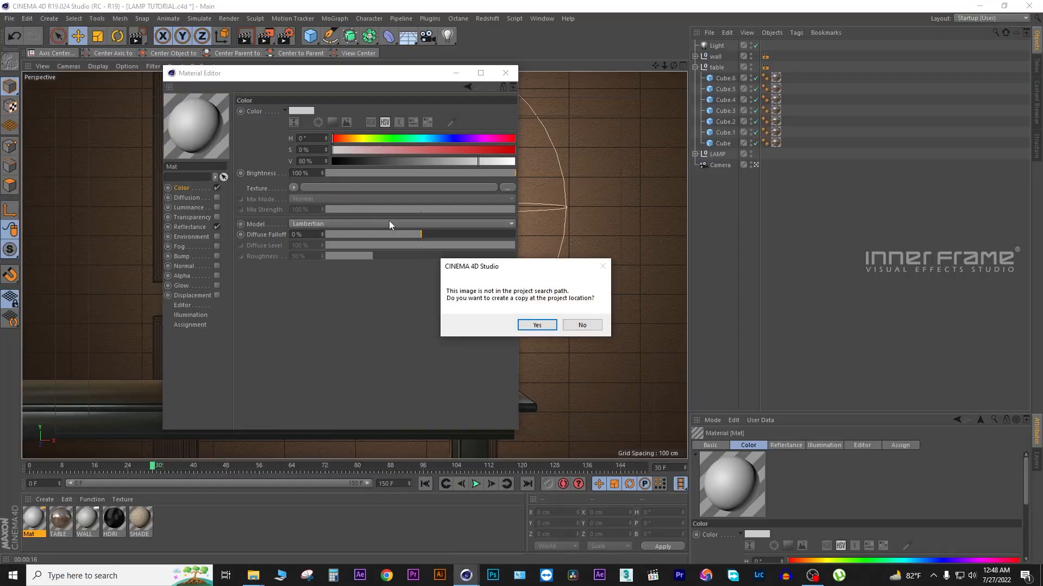
left_click(581, 325)
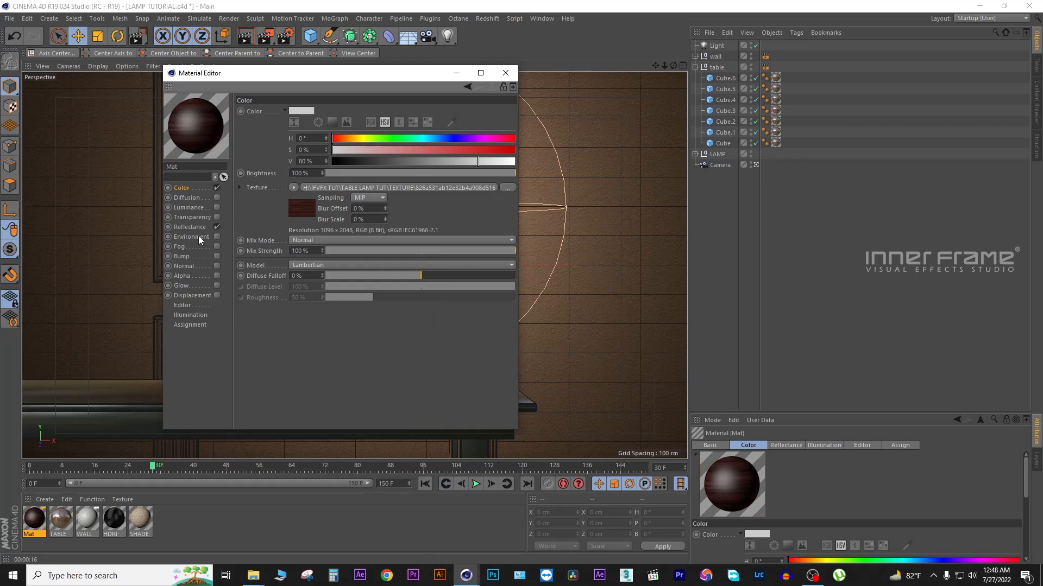
Add a GGX reflectance layer to the dark wood material with Additive attenuation.
left_click(195, 227)
left_click(247, 133)
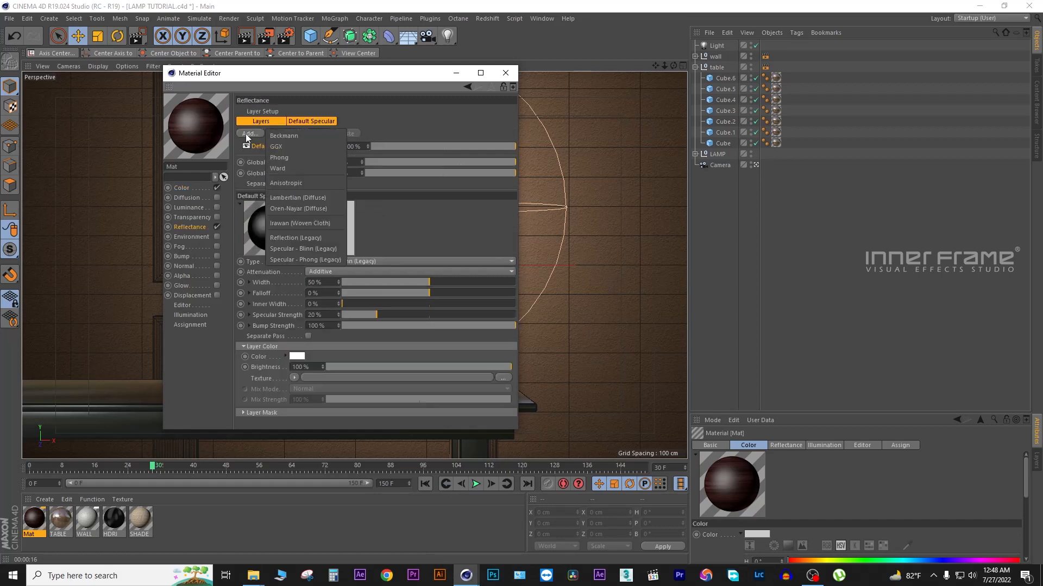
left_click(281, 144)
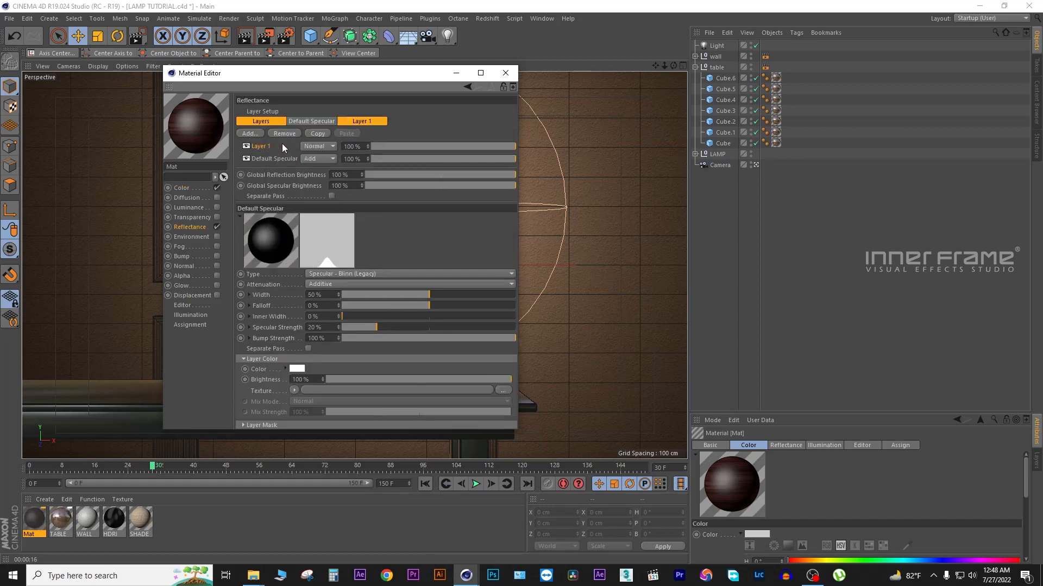
left_click(327, 284)
left_click(332, 316)
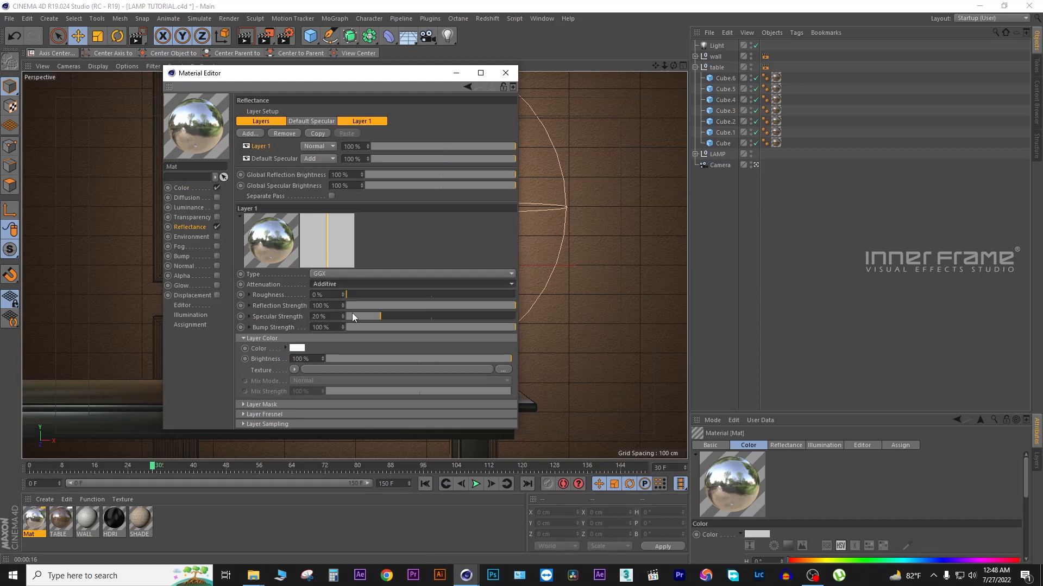
Set the dark wood layer's reflection strength to 12% and roughness to 9%, and close the material editor.
left_click_drag(385, 305, 367, 308)
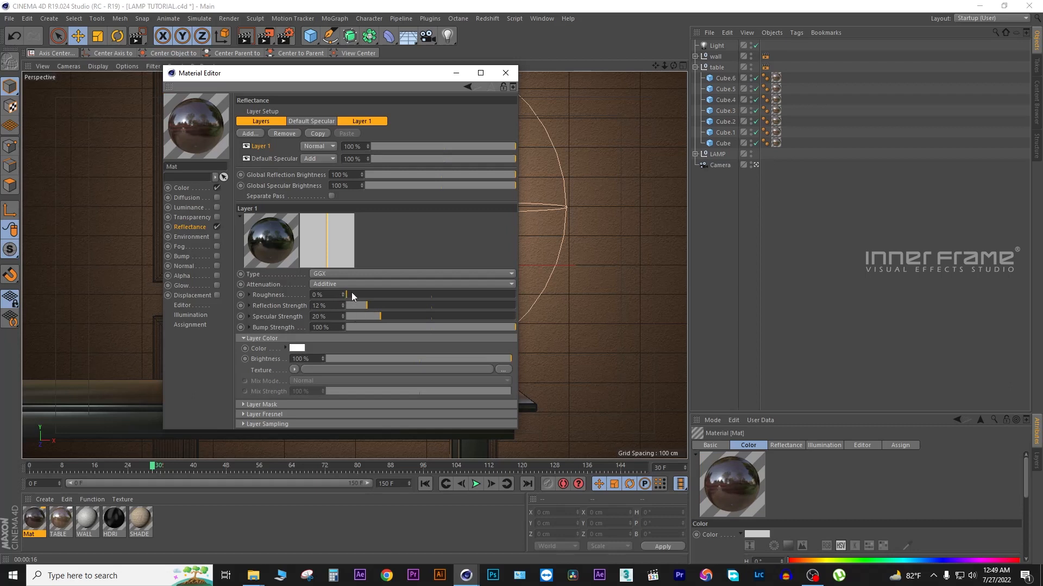
left_click_drag(352, 293, 364, 294)
left_click(505, 73)
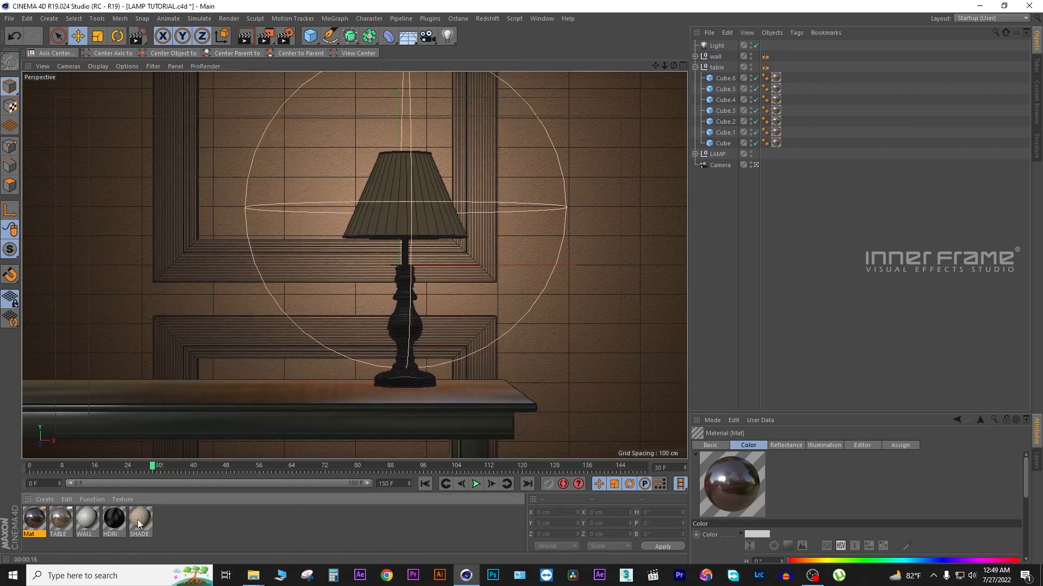
Rename the dark wood material to STAND.
double_click(37, 525)
type("STAN")
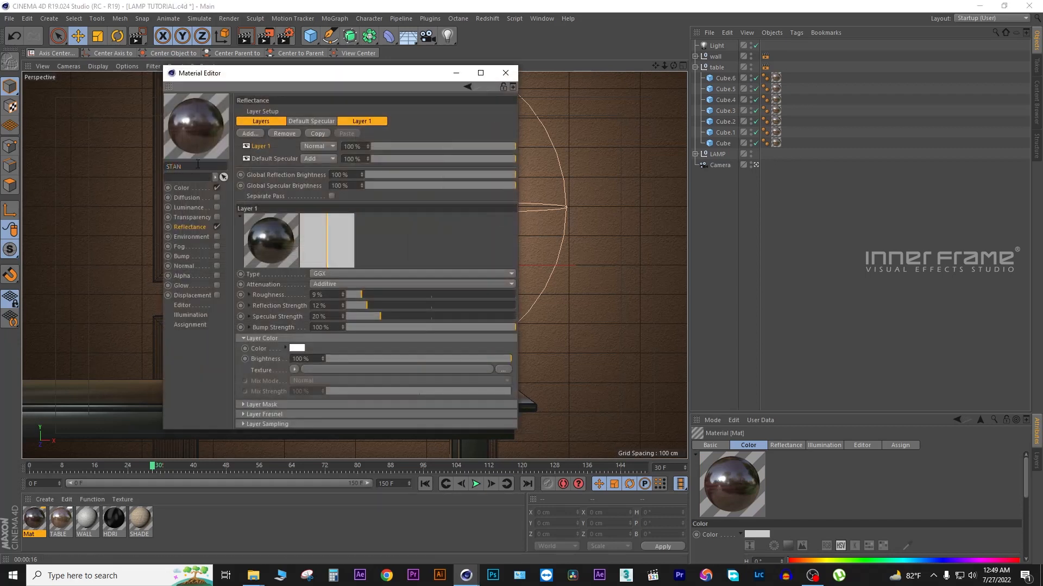
type("D")
left_click(506, 73)
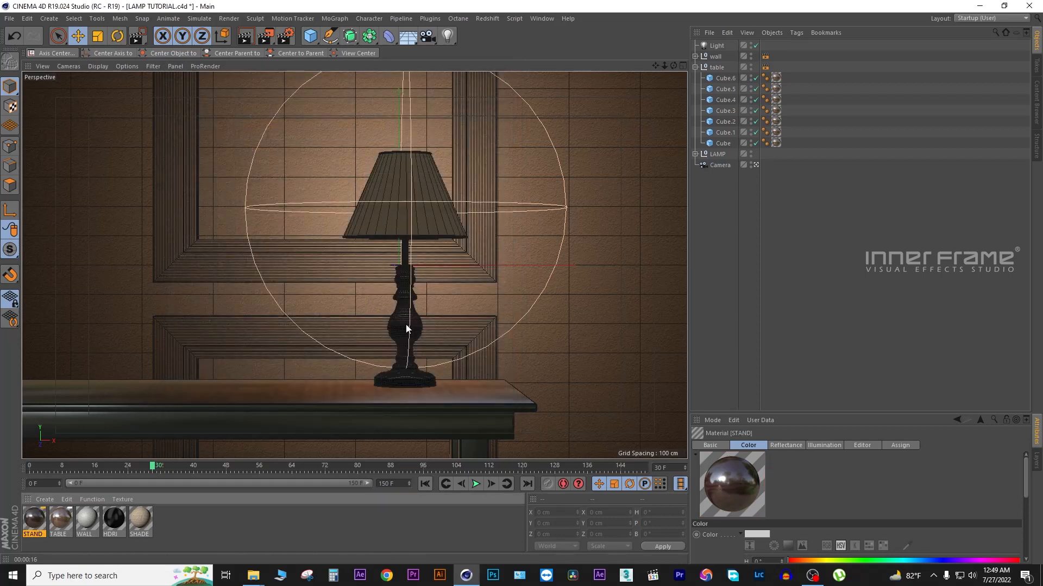
Collapse the table group, expand the LAMP group and apply the STAND material to its Lathe object.
left_click(695, 68)
left_click(695, 79)
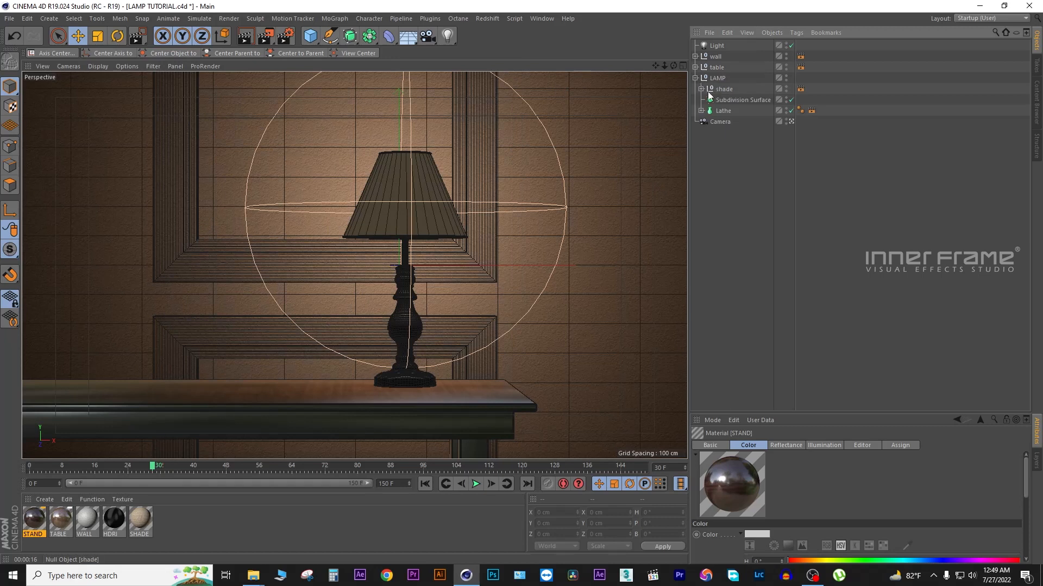
left_click(724, 110)
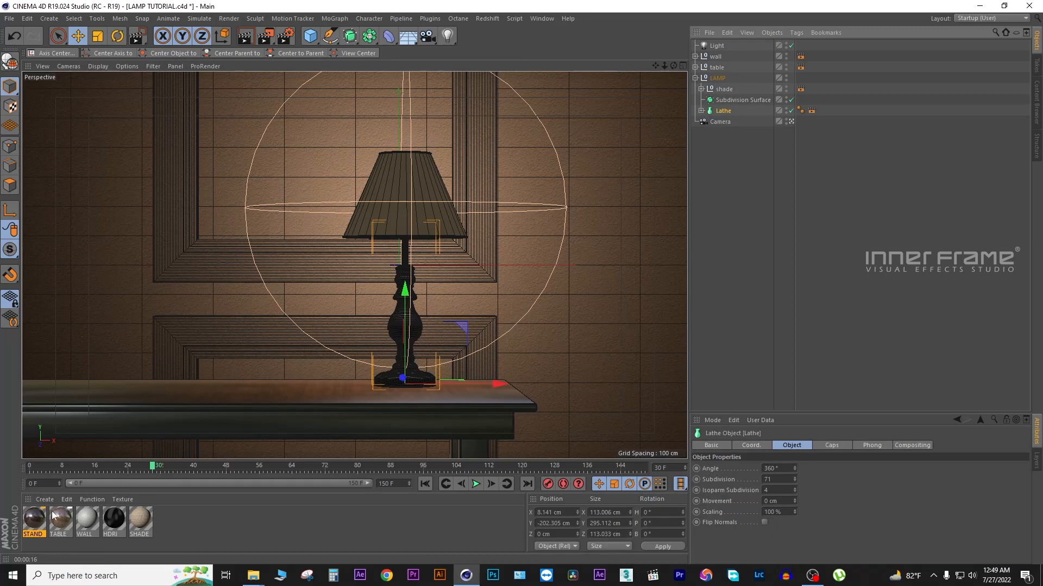
left_click_drag(39, 525, 725, 116)
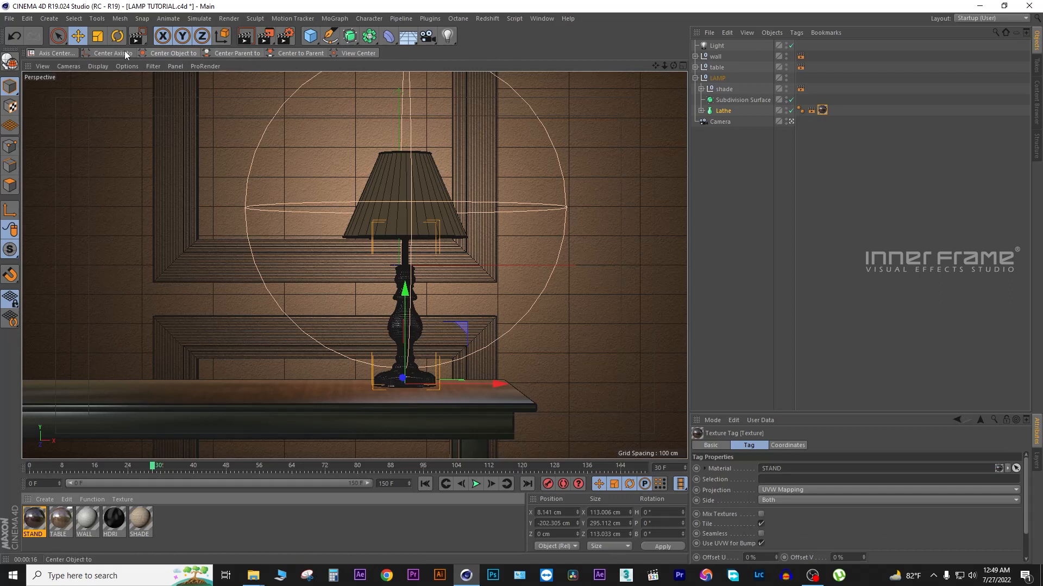
Switch the viewport to shaded display without wireframe lines, deselect the objects and preview-render the current view.
left_click(99, 67)
left_click(108, 83)
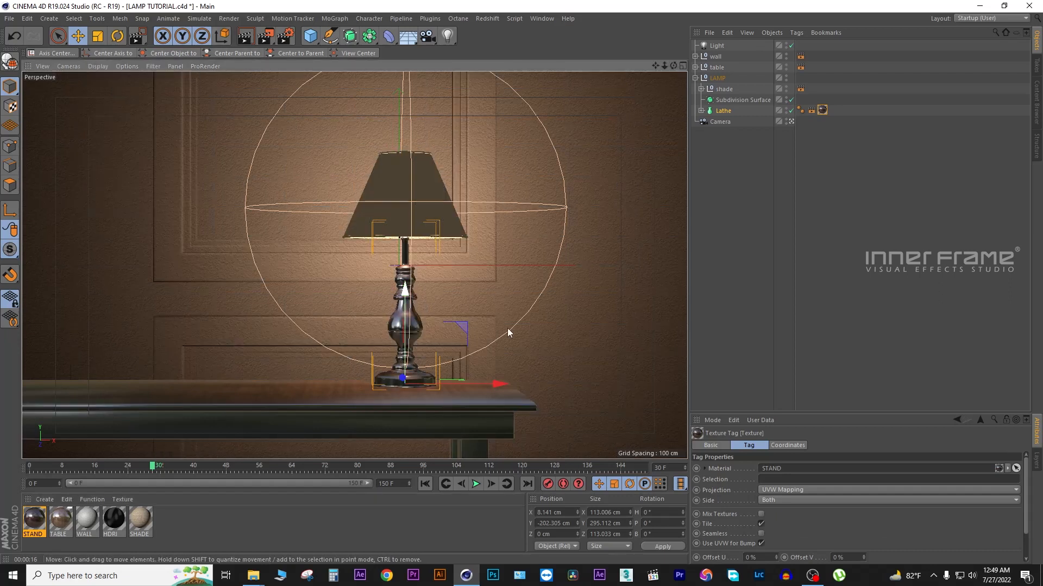
left_click(815, 303)
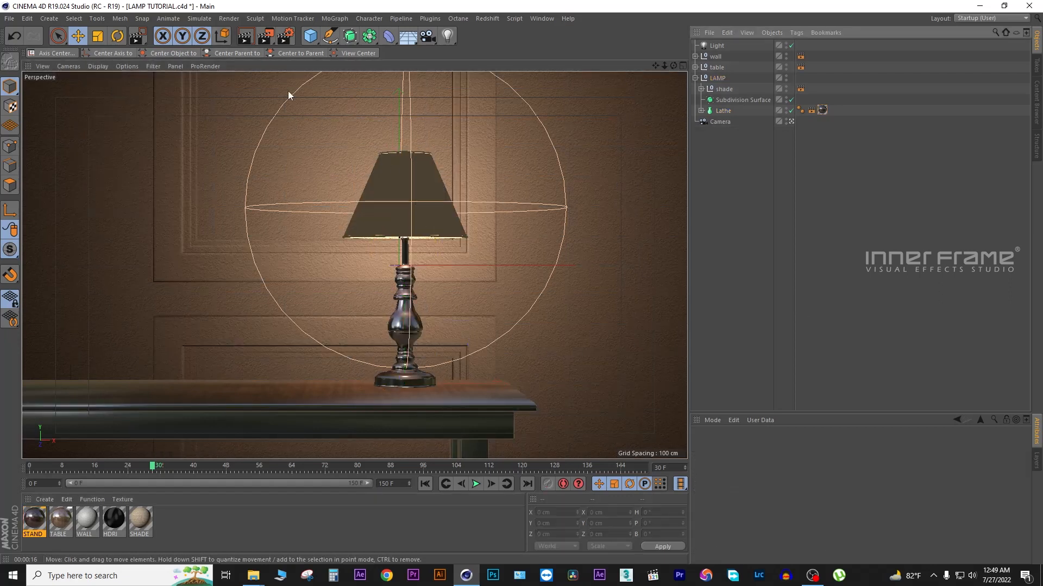
left_click(245, 37)
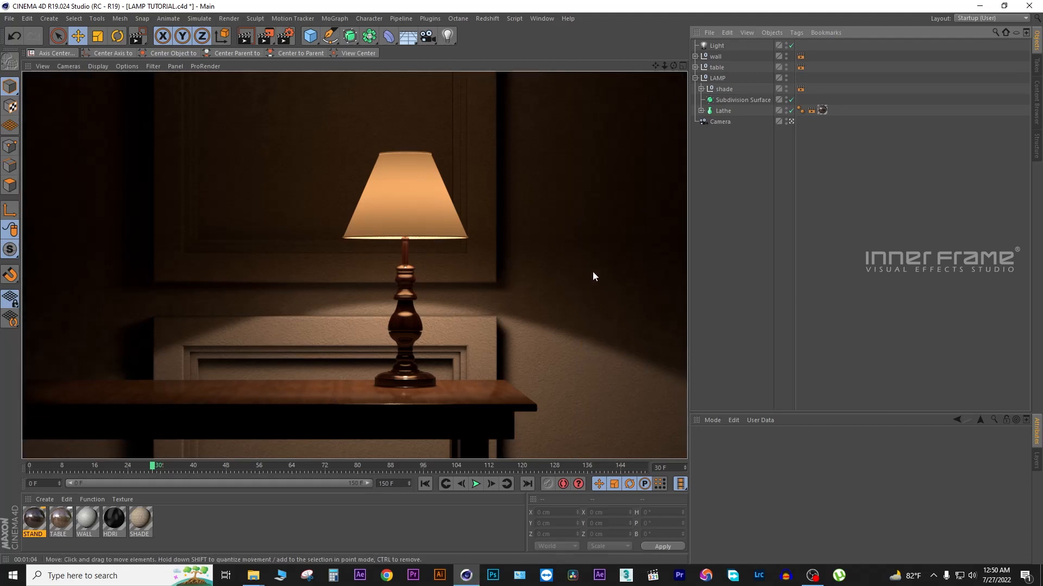
left_click(705, 239)
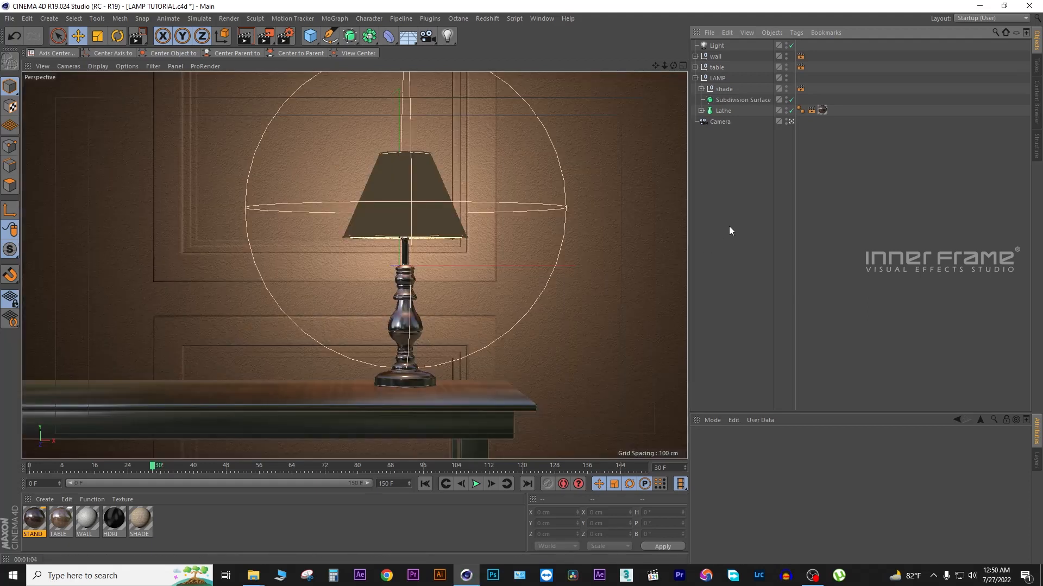
Examine the camera's position animation by scrubbing from the first frame through the timeline with its coordinates shown.
left_click(720, 121)
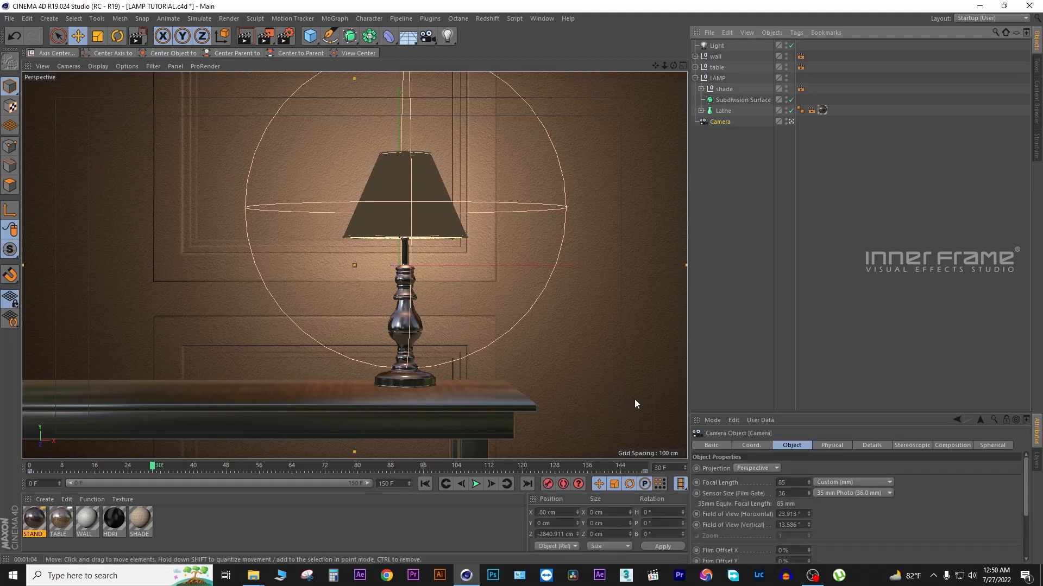
key("shift+f")
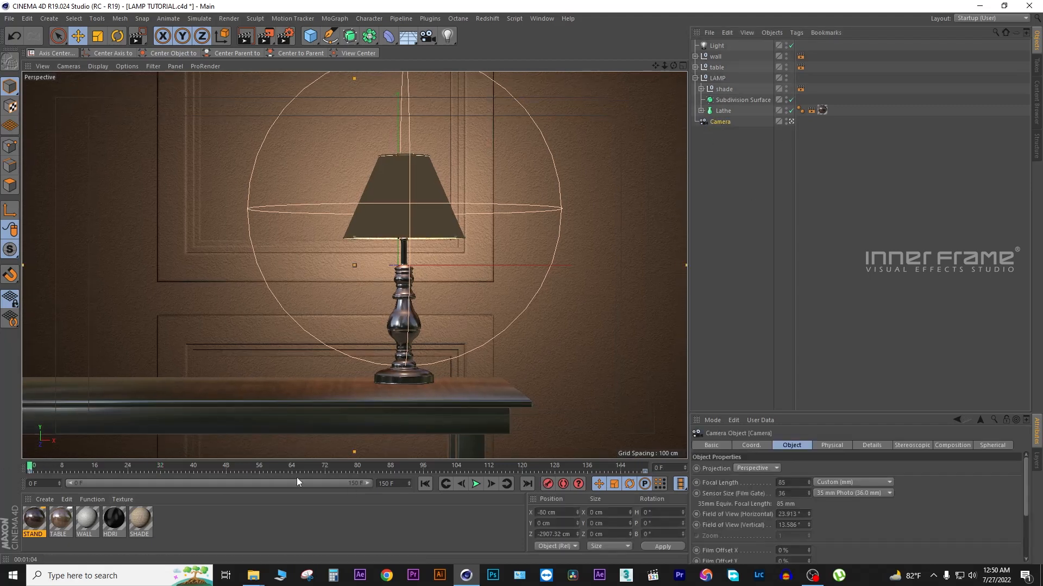
left_click(751, 446)
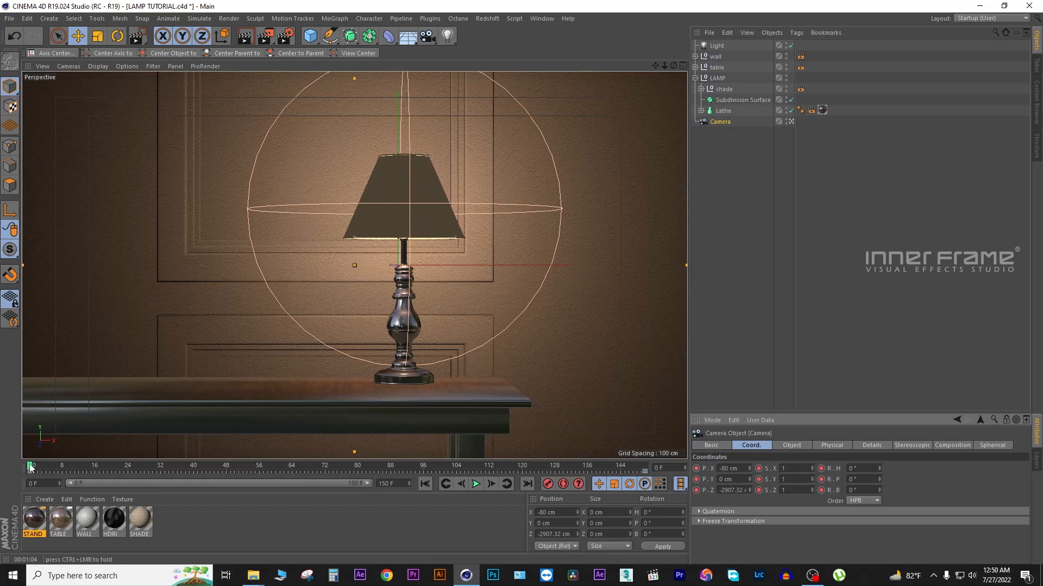
left_click(79, 467)
left_click_drag(78, 467, 558, 503)
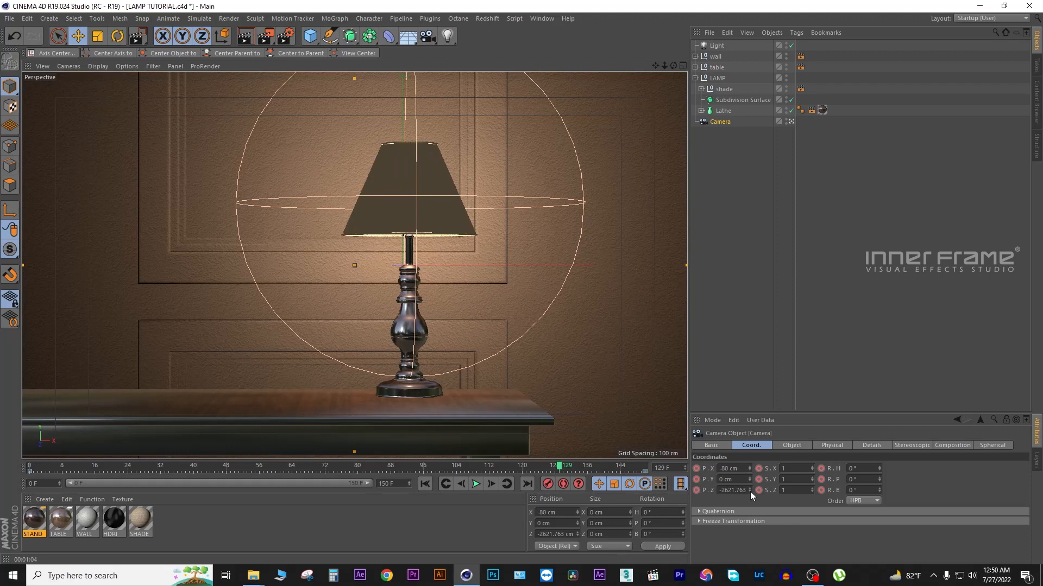
left_click(563, 468)
left_click_drag(579, 468, 517, 468)
left_click_drag(747, 489, 747, 504)
left_click_drag(514, 468, 368, 480)
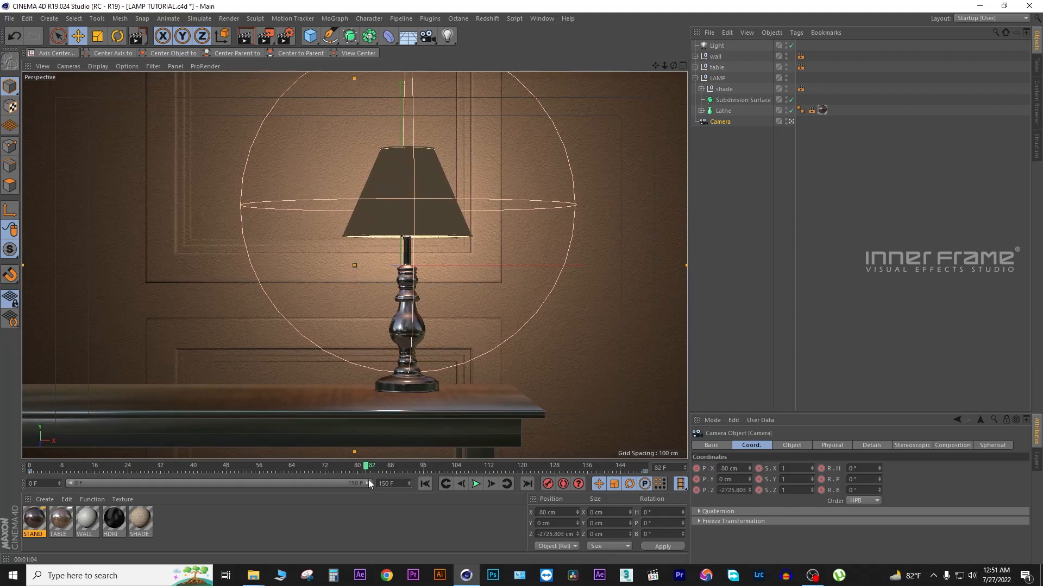
Examine the light's intensity keyframes around frames 12 to 14.
left_click(717, 45)
left_click_drag(367, 468, 79, 496)
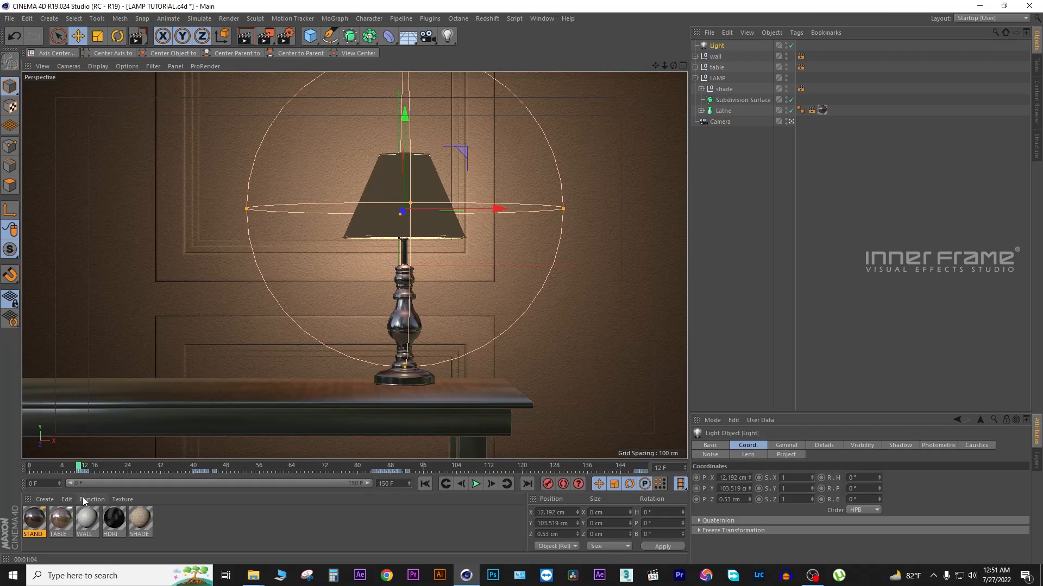
left_click(788, 446)
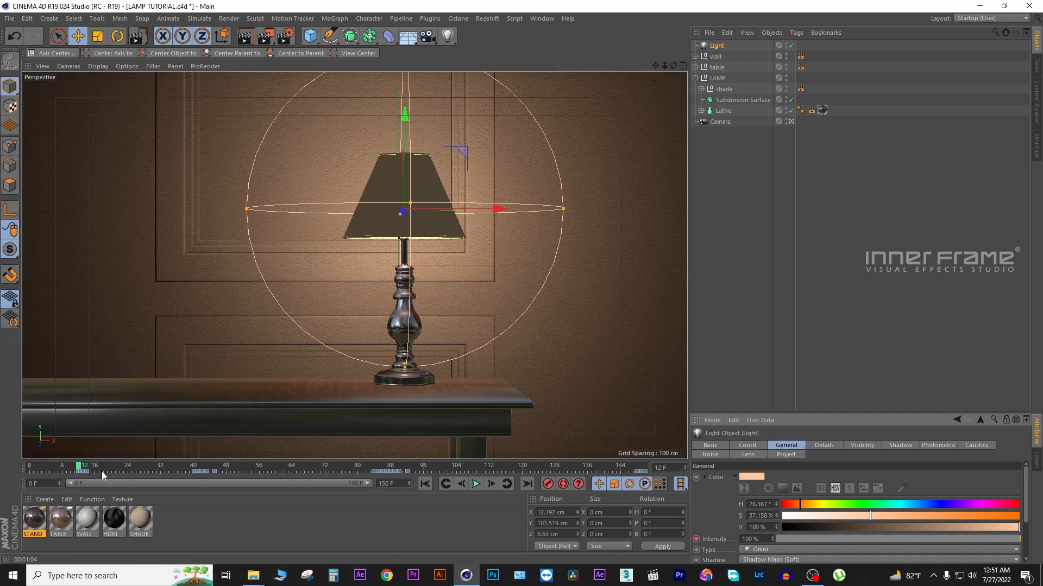
left_click(489, 484)
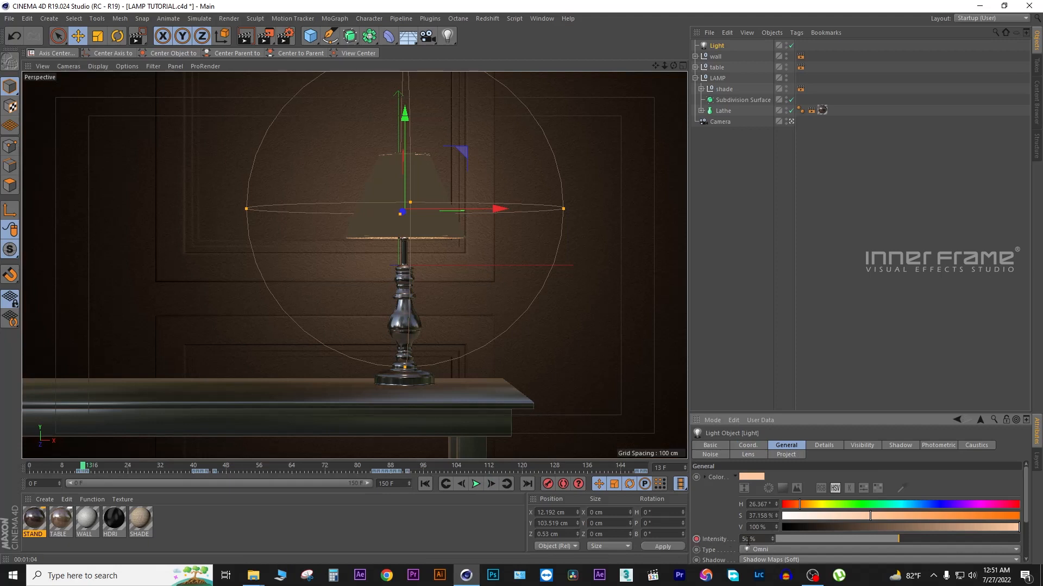
left_click(492, 485)
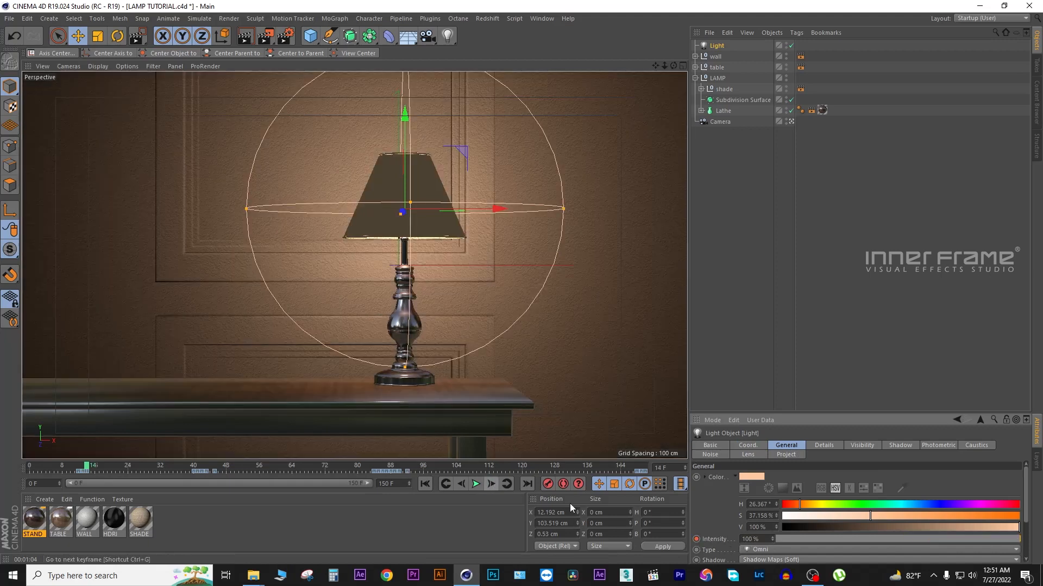
Examine the light's flicker by scrubbing its intensity keyframes between frames 40 and 45.
left_click_drag(87, 468, 193, 479)
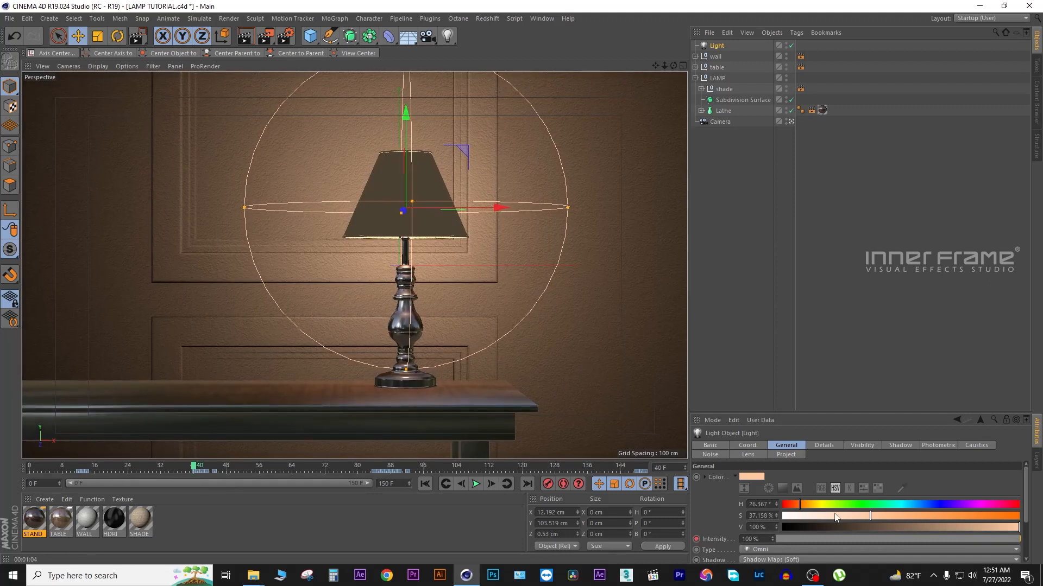
left_click(696, 539)
left_click_drag(194, 468, 199, 468)
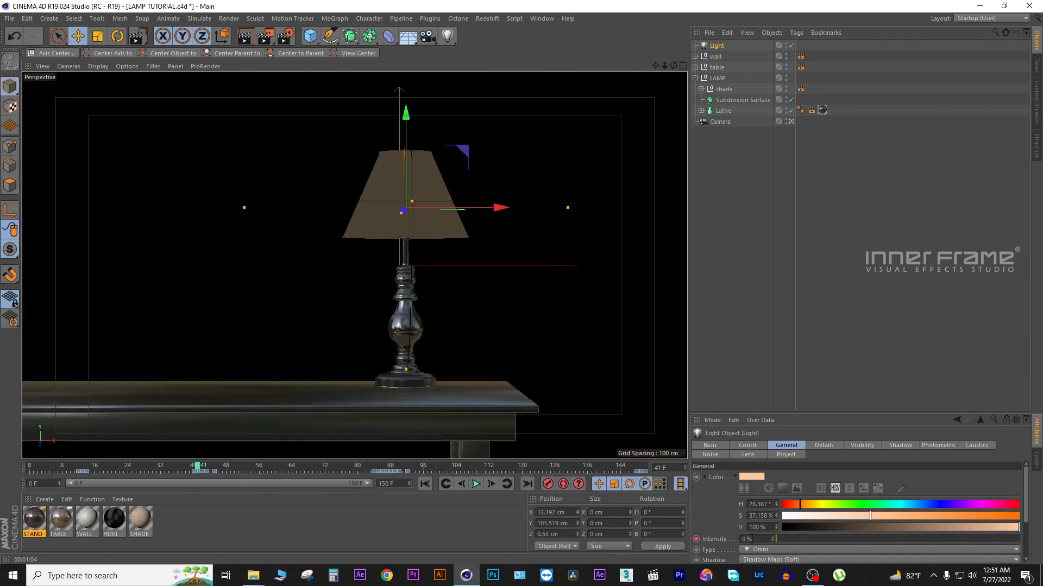
left_click(201, 469)
left_click_drag(201, 469, 205, 469)
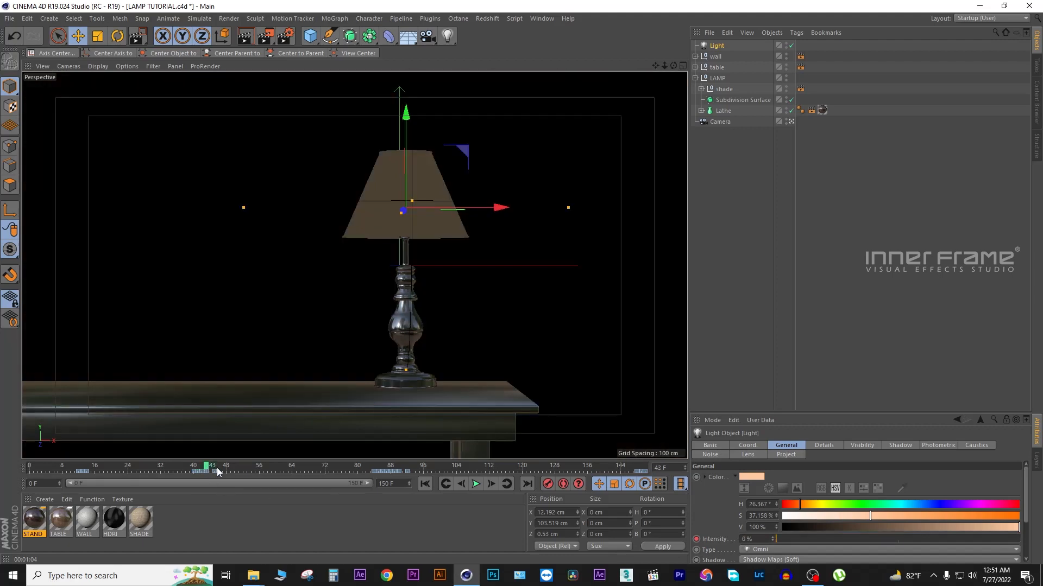
left_click_drag(206, 468, 224, 468)
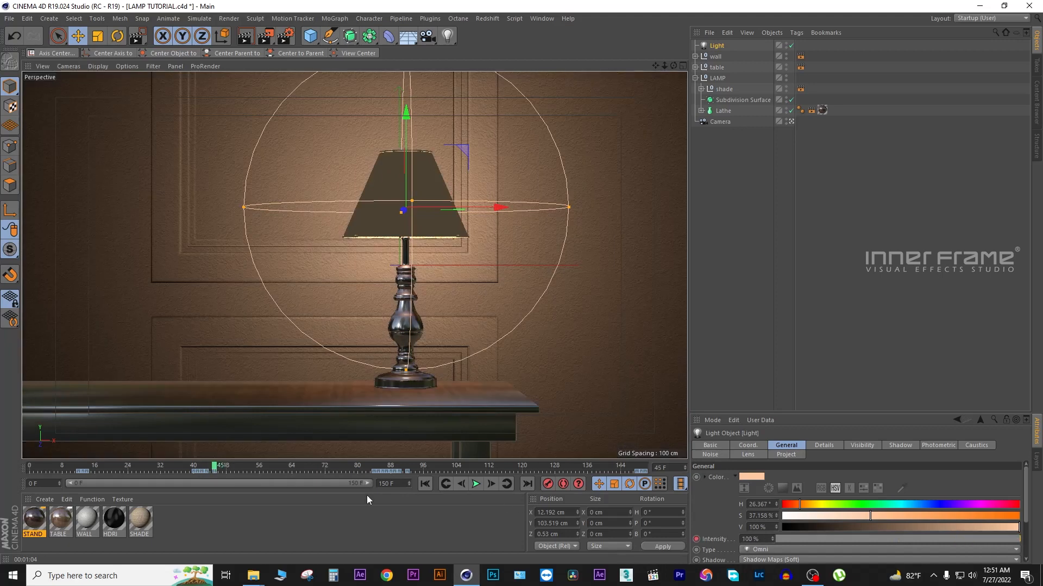
Play the camera and light animation from the first frame and stop the playback.
left_click(431, 484)
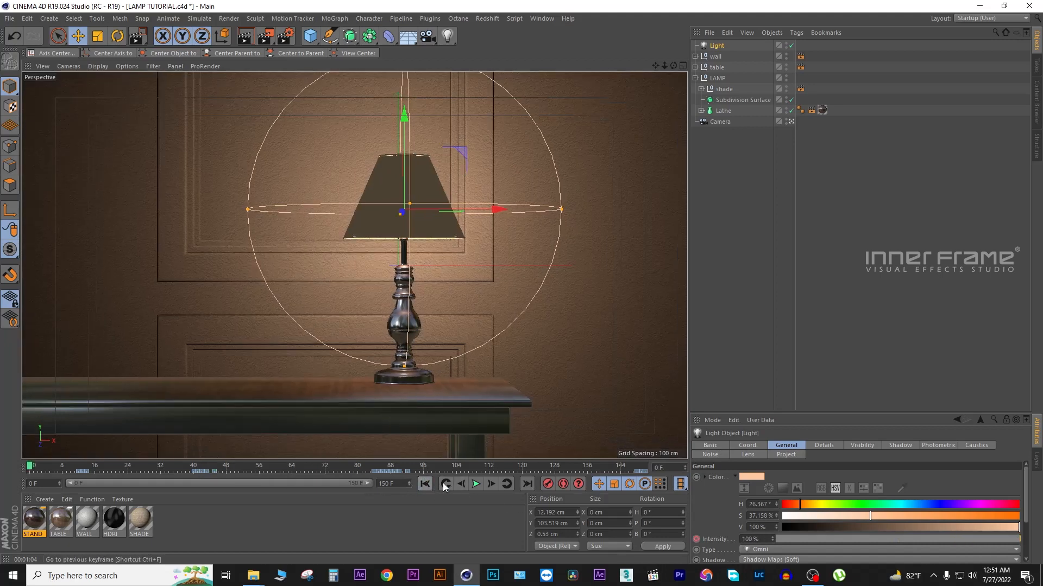
left_click(475, 484)
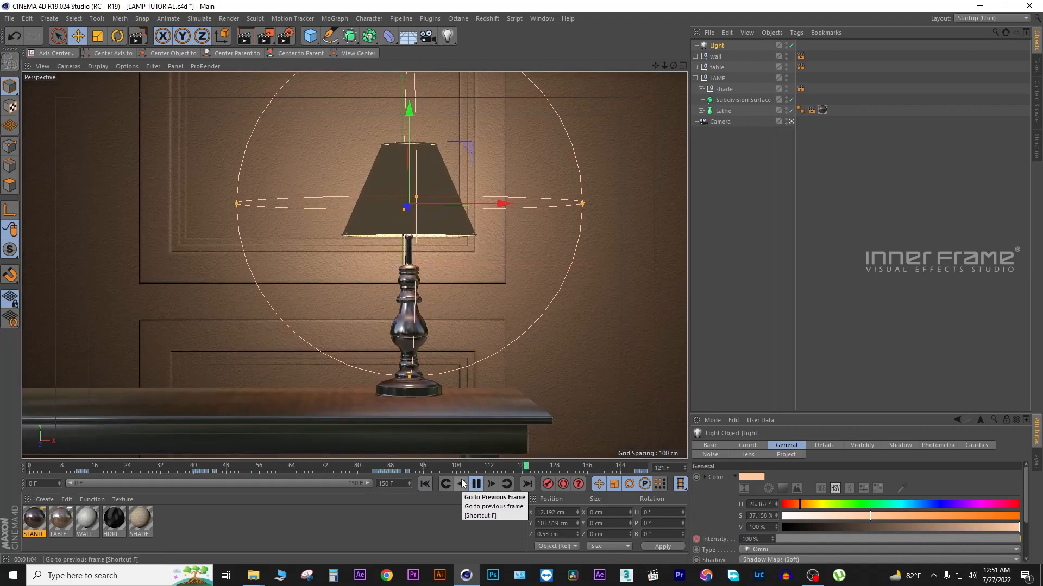
left_click(477, 486)
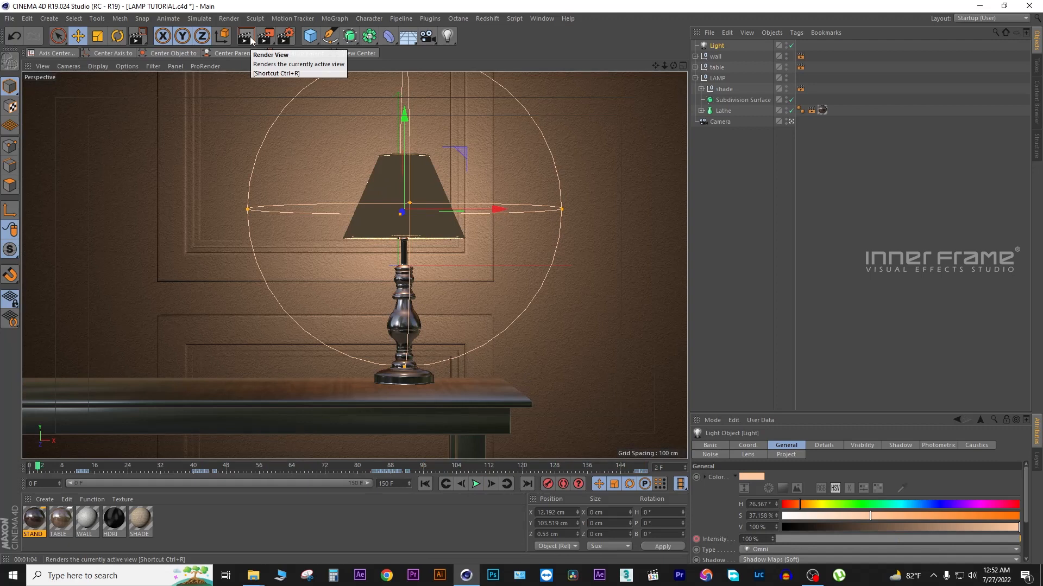
Turn off saving in the render settings and set the output frame range to Current Frame.
left_click(285, 40)
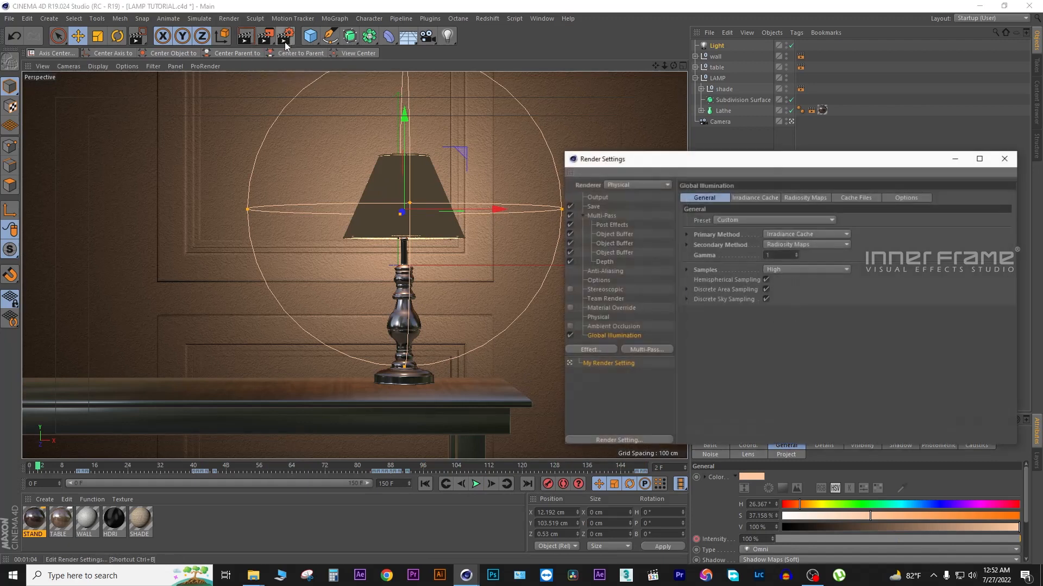
left_click(570, 206)
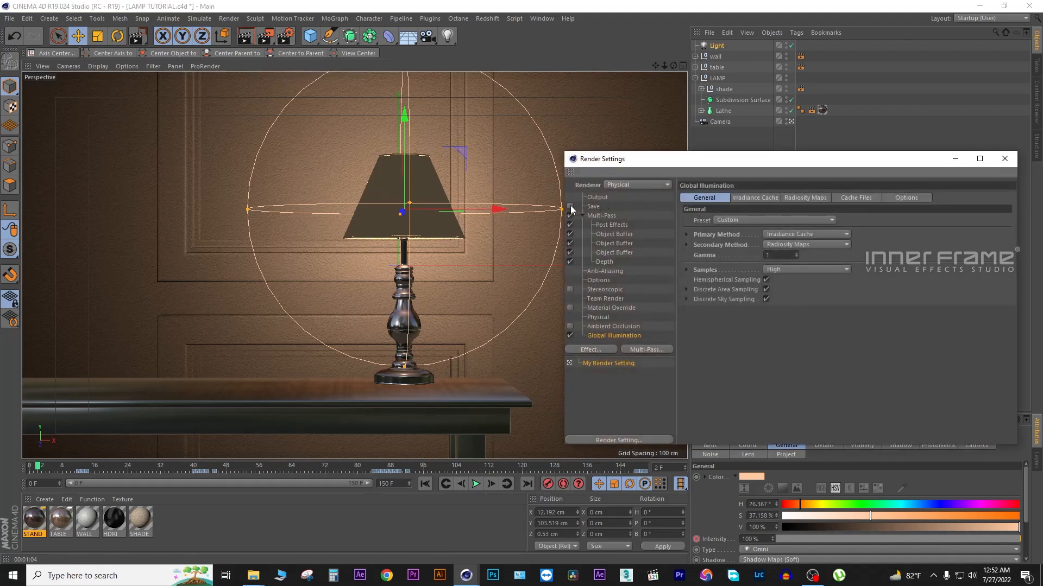
left_click(1013, 162)
left_click(287, 39)
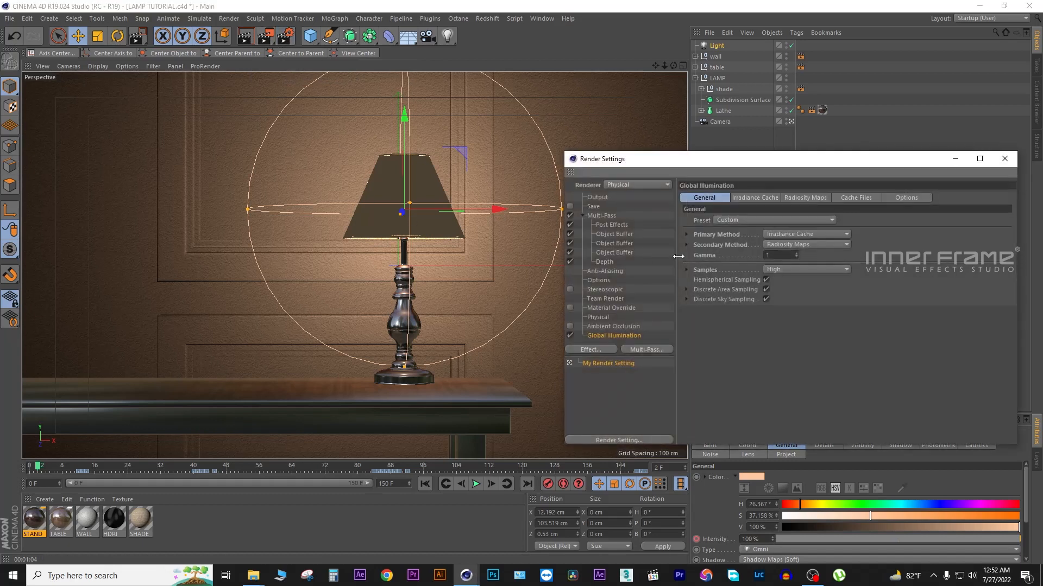
left_click(600, 197)
left_click(764, 319)
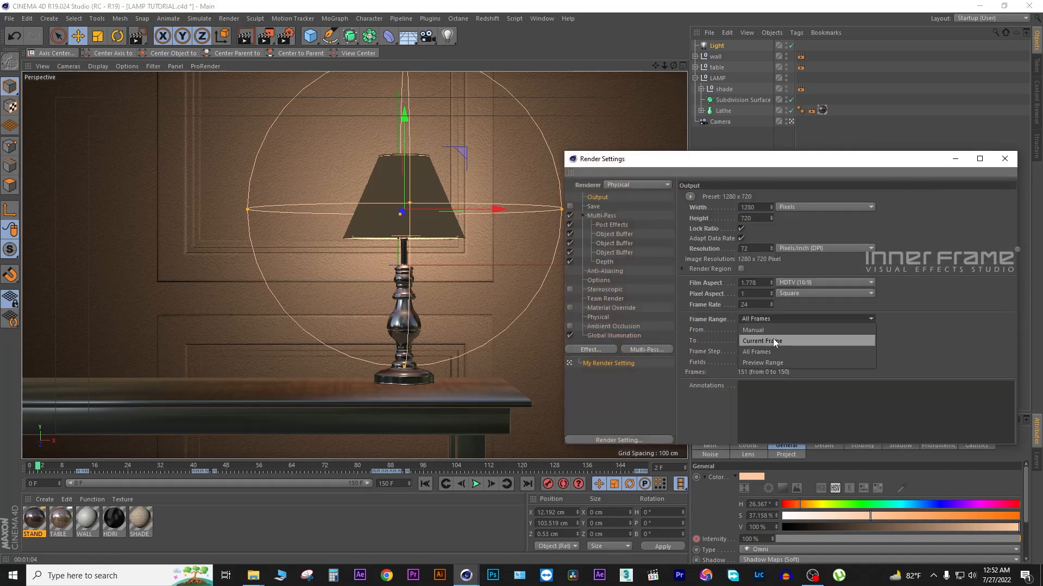
left_click(775, 341)
left_click(1008, 162)
Render frame 113 to the Picture Viewer, inspect the image and close the viewer.
left_click(494, 466)
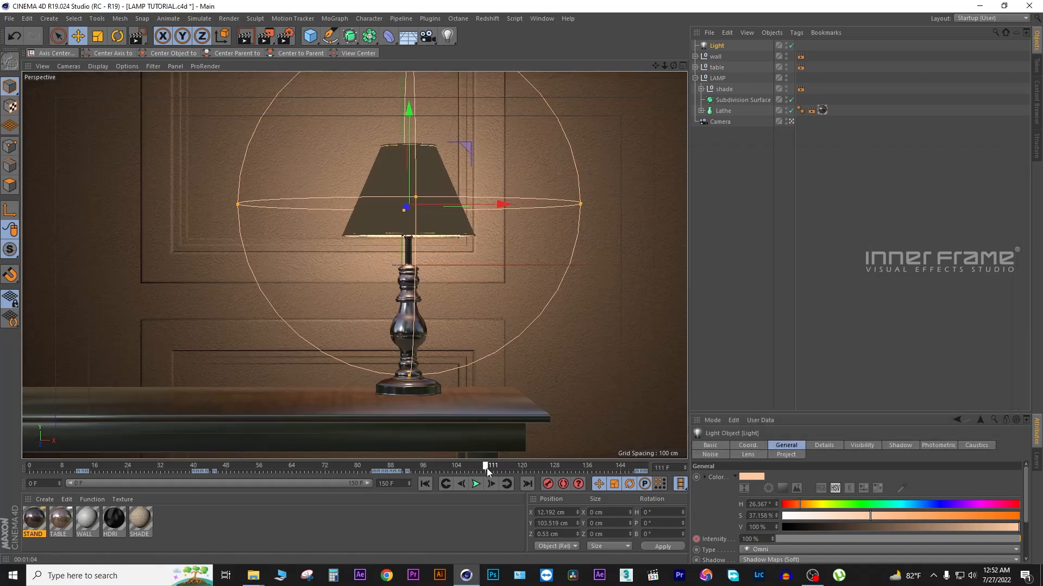
left_click(266, 36)
left_click(635, 108)
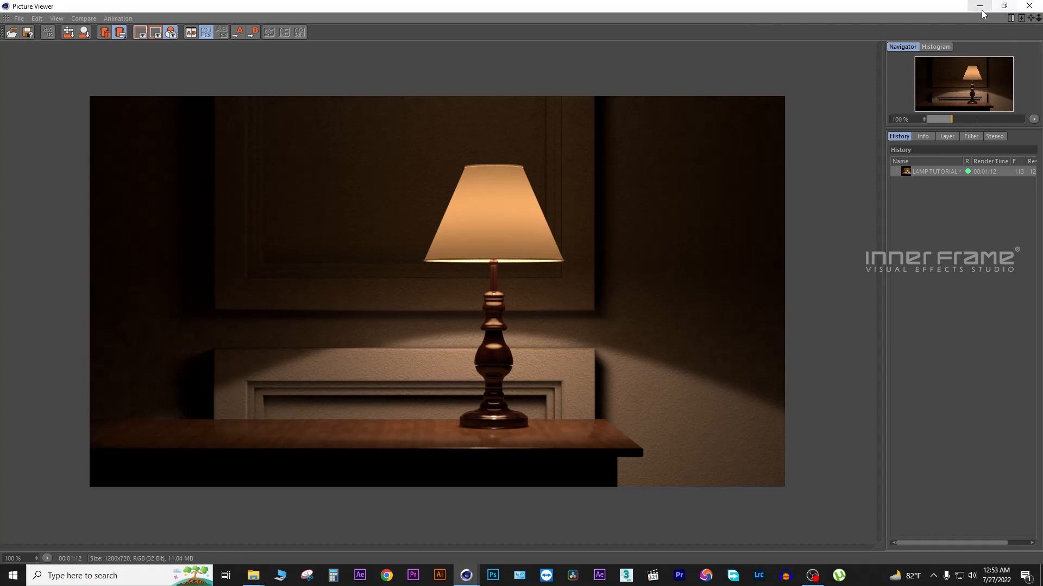
left_click(1029, 5)
Review the Global Illumination and Physical render settings, close them and scrub the timeline to frame 133.
left_click(285, 36)
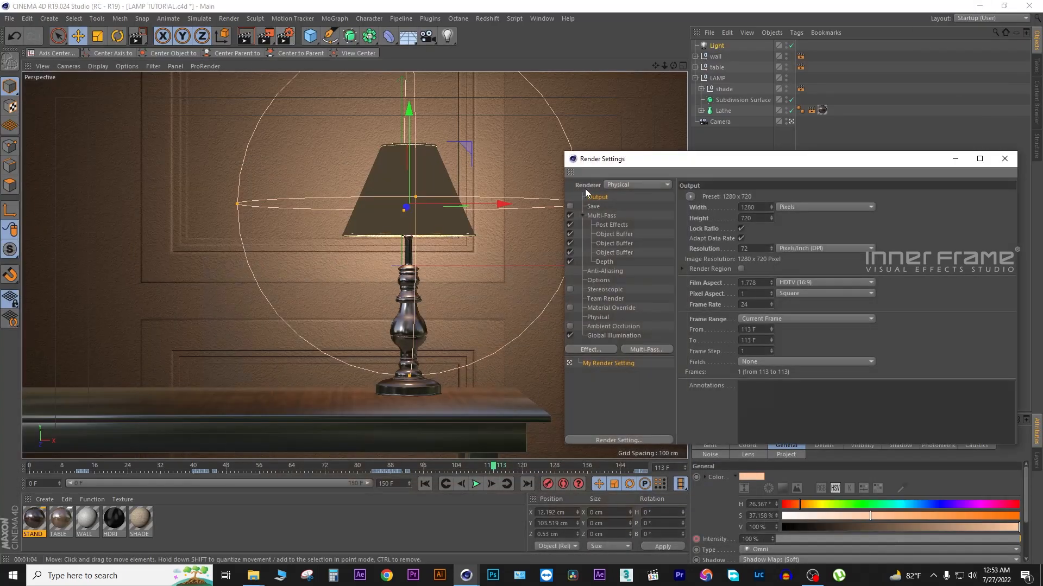
left_click_drag(661, 159, 404, 99)
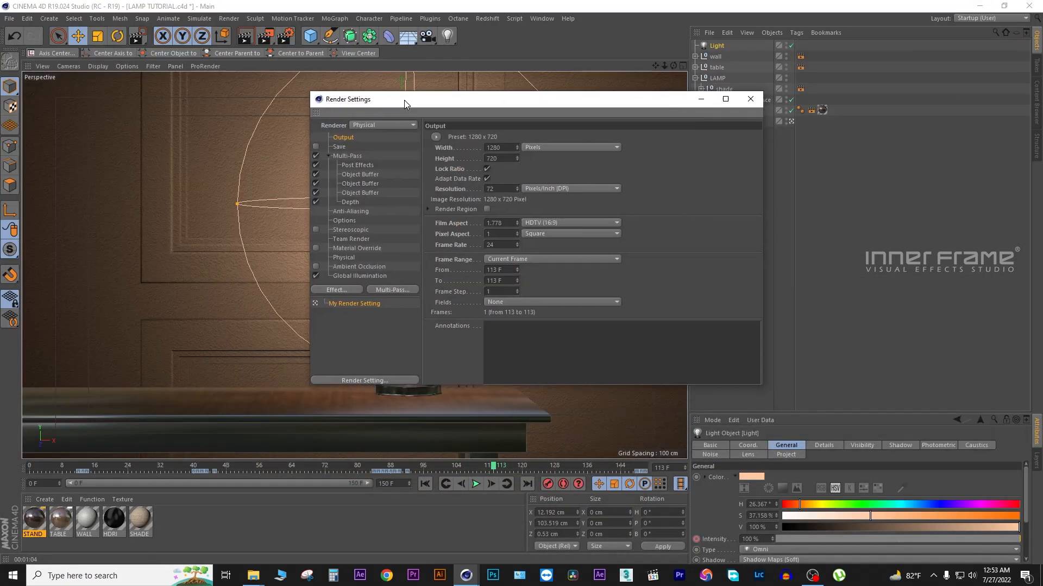
left_click(349, 275)
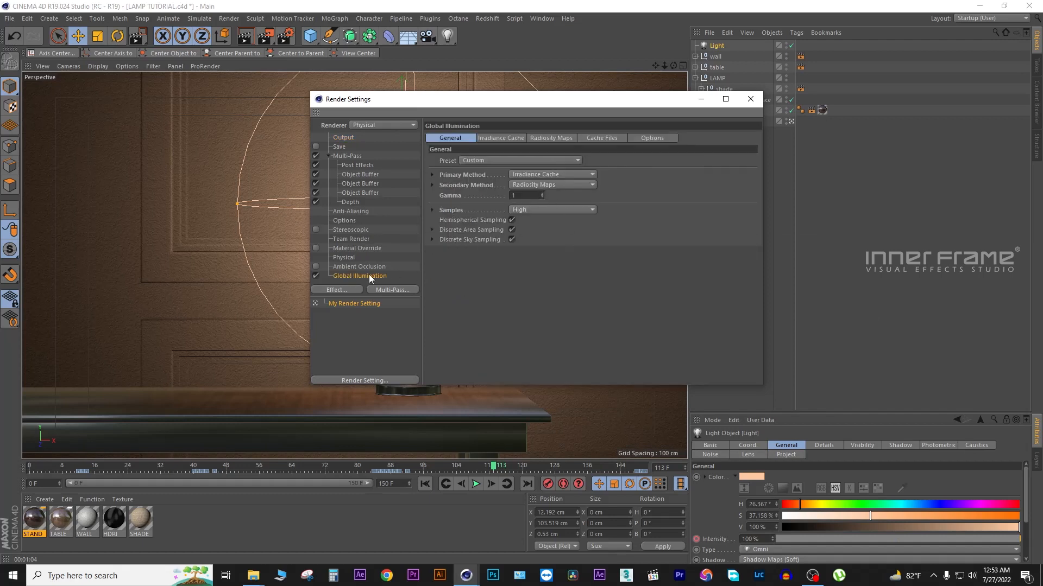
left_click(347, 258)
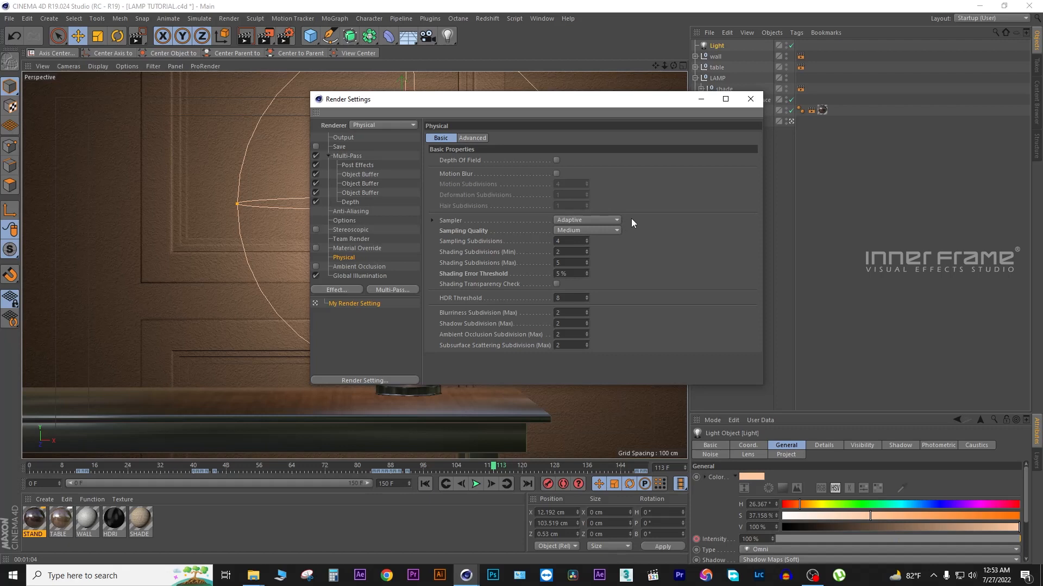
left_click(751, 100)
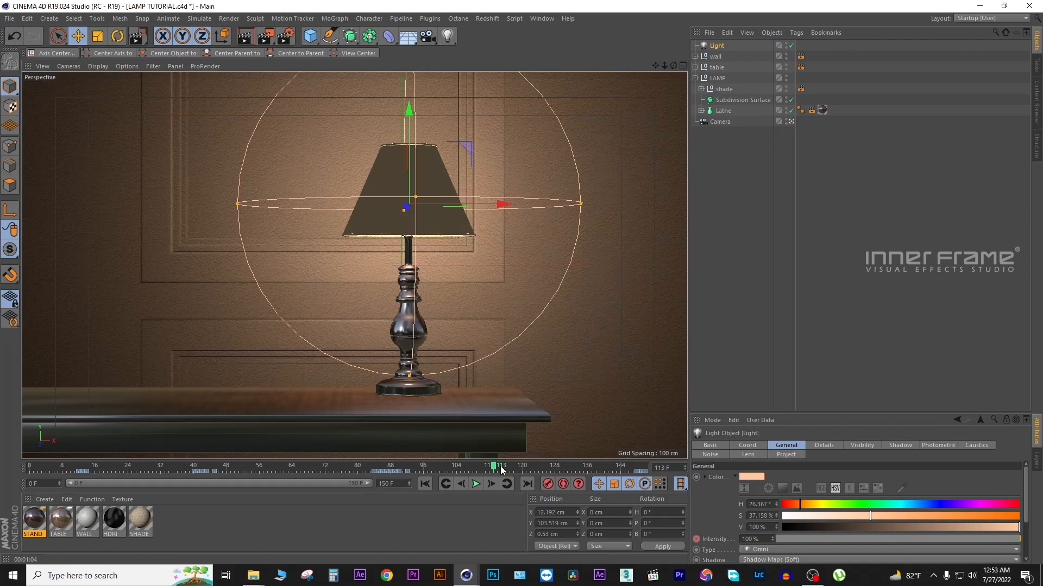
left_click_drag(497, 468, 576, 470)
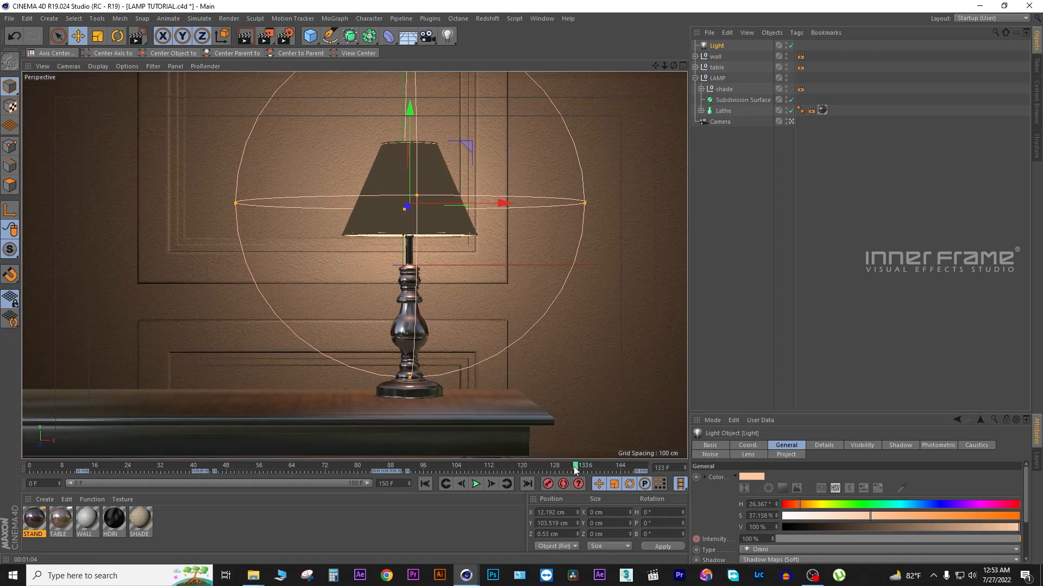